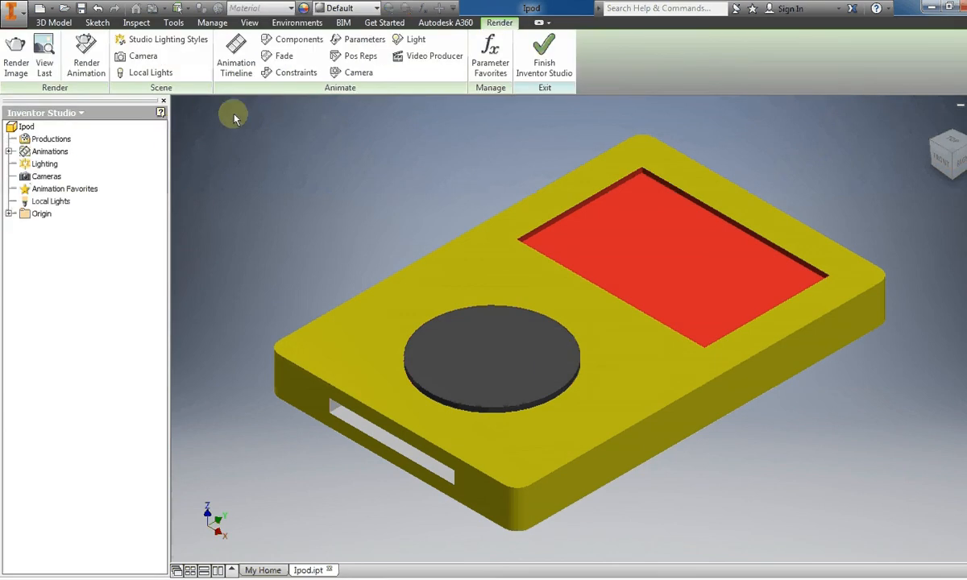
Create a camera targeting the iPod's front face, with its position straight above at about Z 262 mm
scroll(418, 225, "down", 3)
middle_click_drag(423, 214, 522, 270)
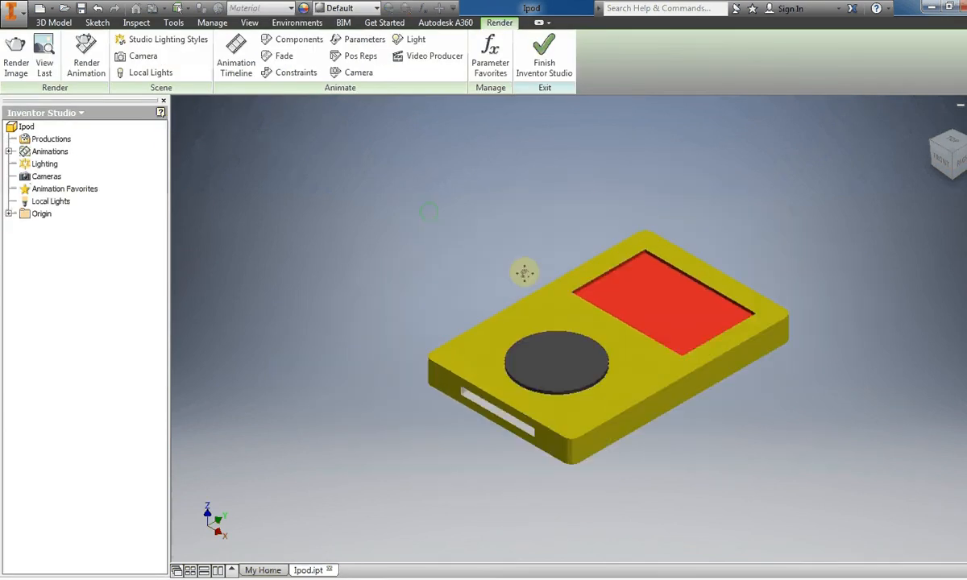
left_click(137, 60)
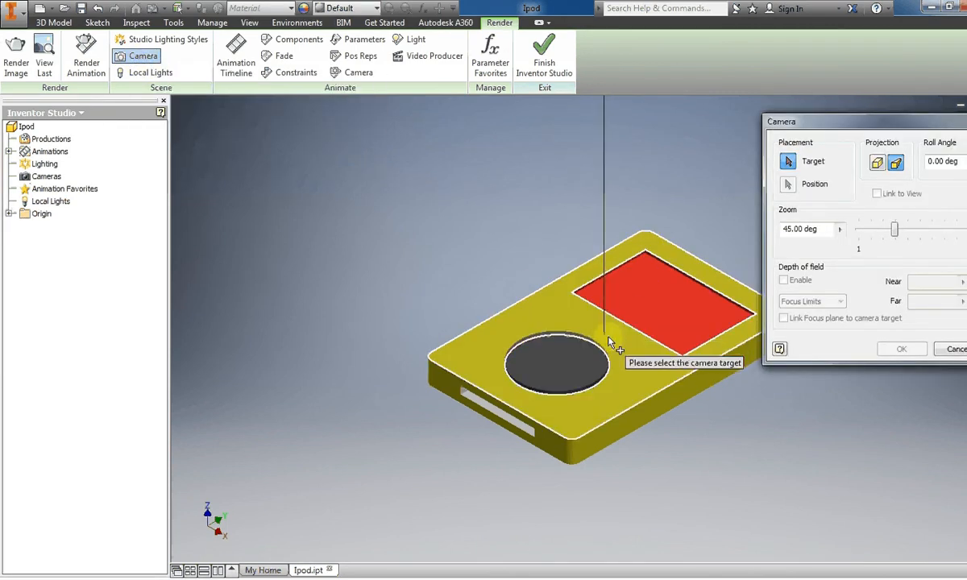
left_click(603, 395)
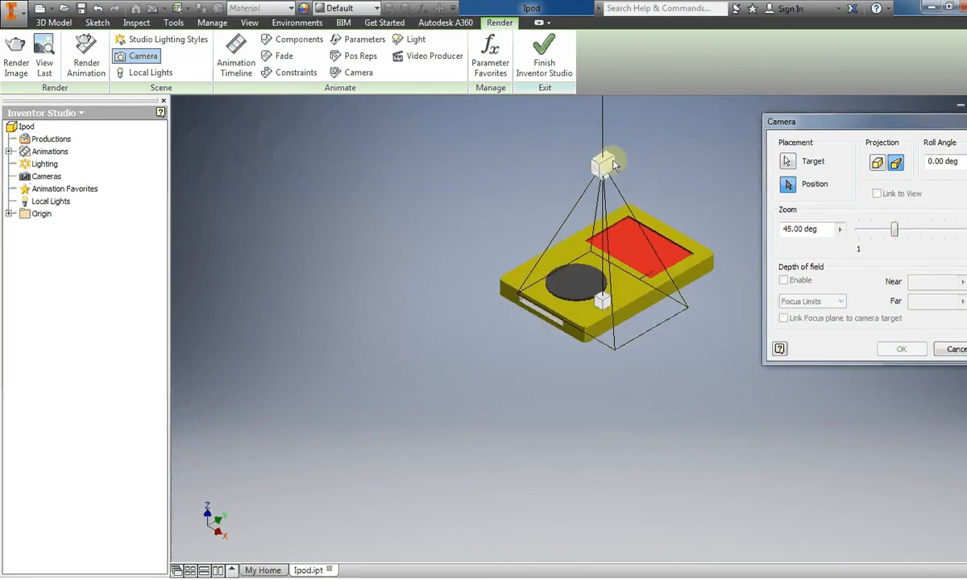
scroll(606, 150, "down", 3)
middle_click_drag(606, 147, 504, 286)
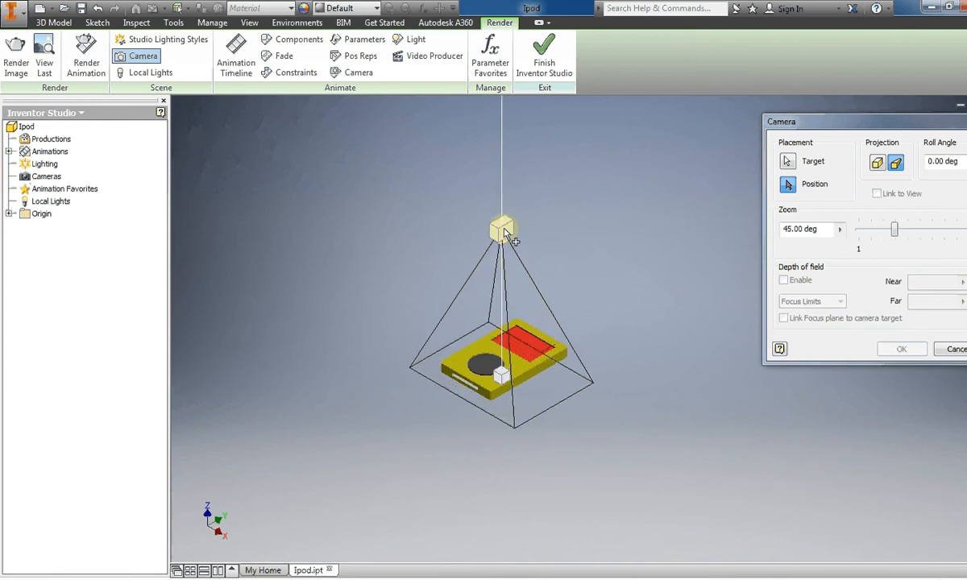
left_click(503, 232)
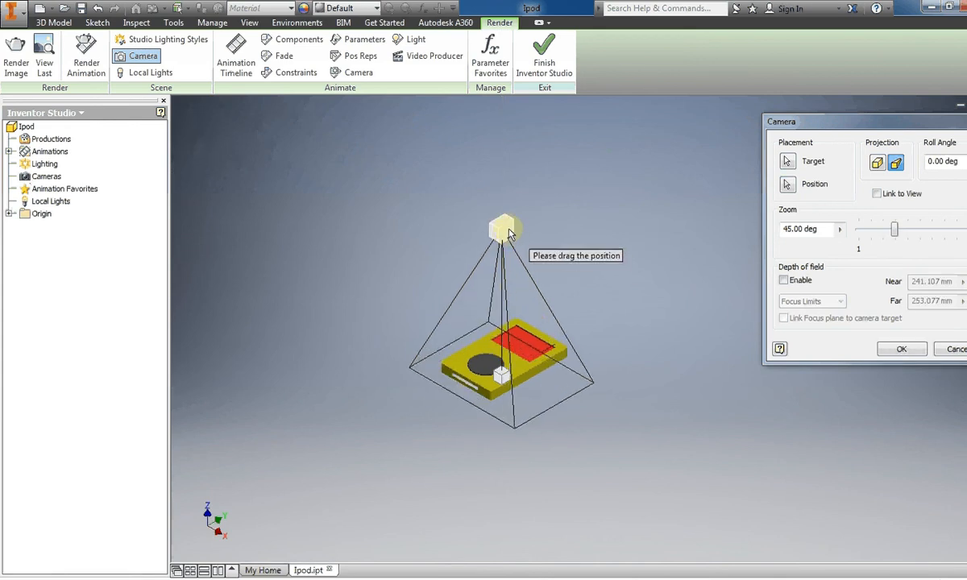
Move the camera position along the Y and X axes and rotate the camera to a roll angle of about -46.69 deg
left_click(506, 232)
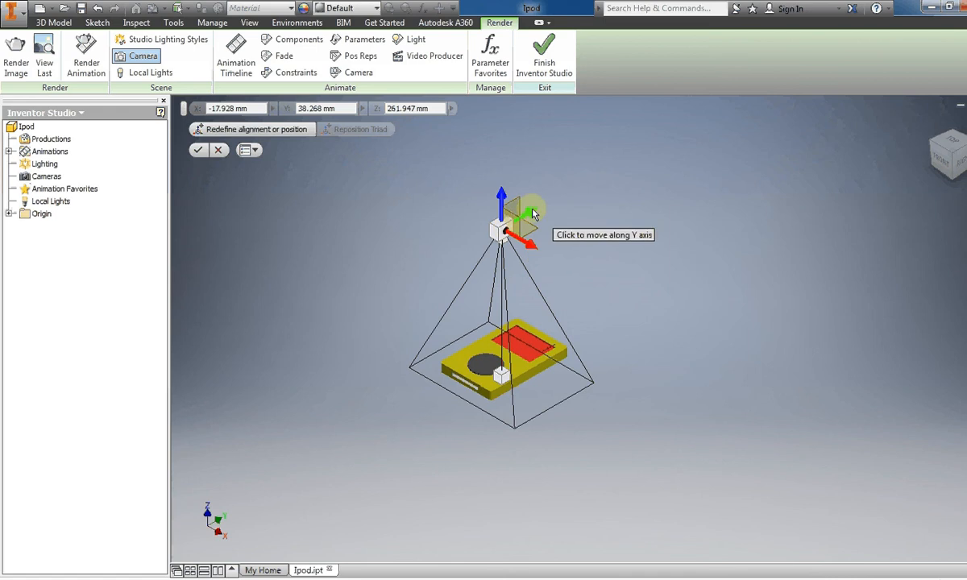
left_click_drag(525, 216, 455, 268)
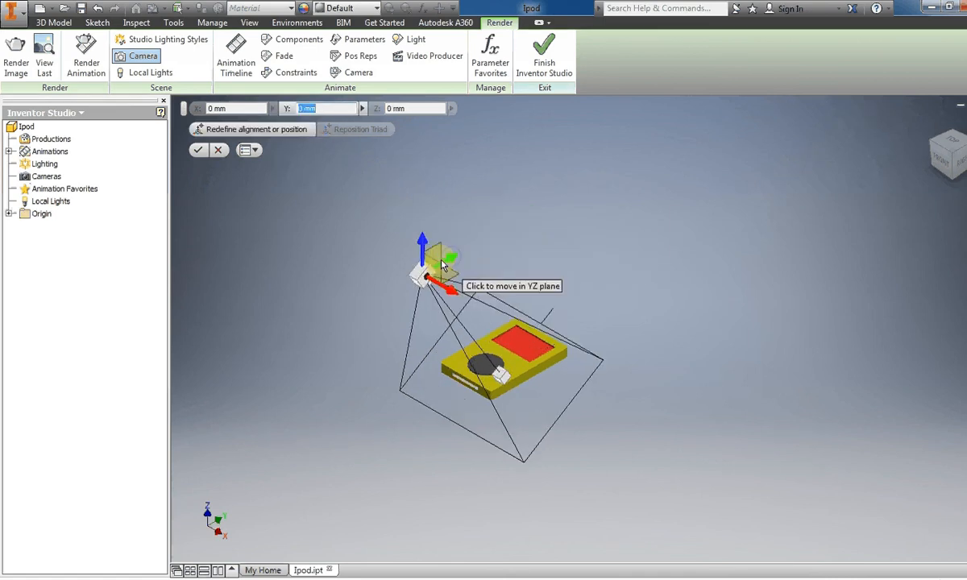
left_click_drag(445, 284, 486, 326)
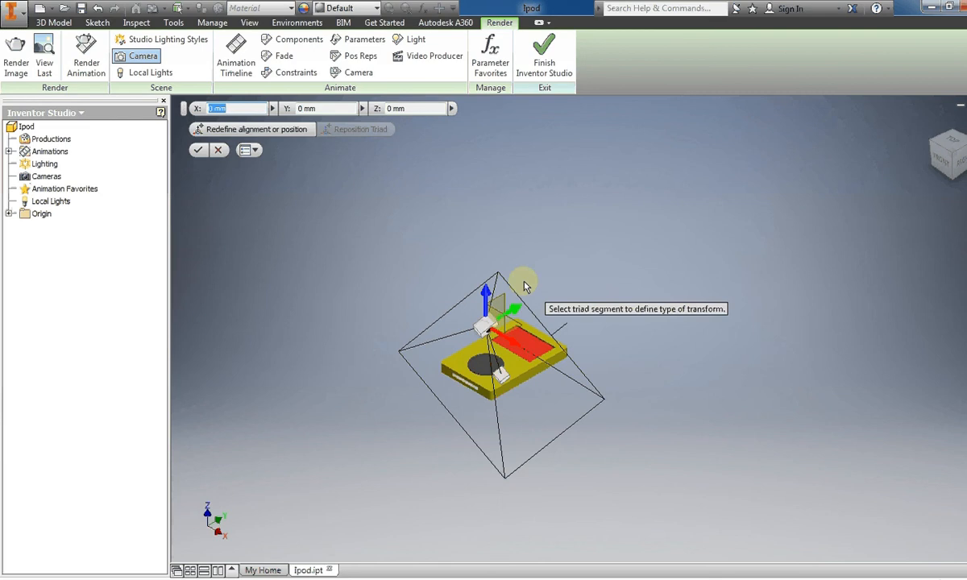
left_click(199, 150)
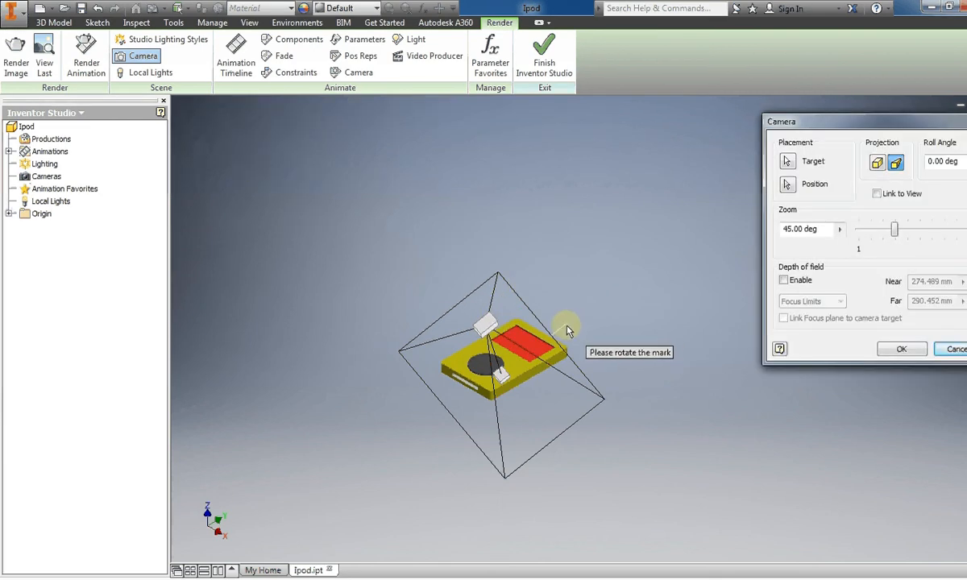
left_click_drag(568, 325, 510, 280)
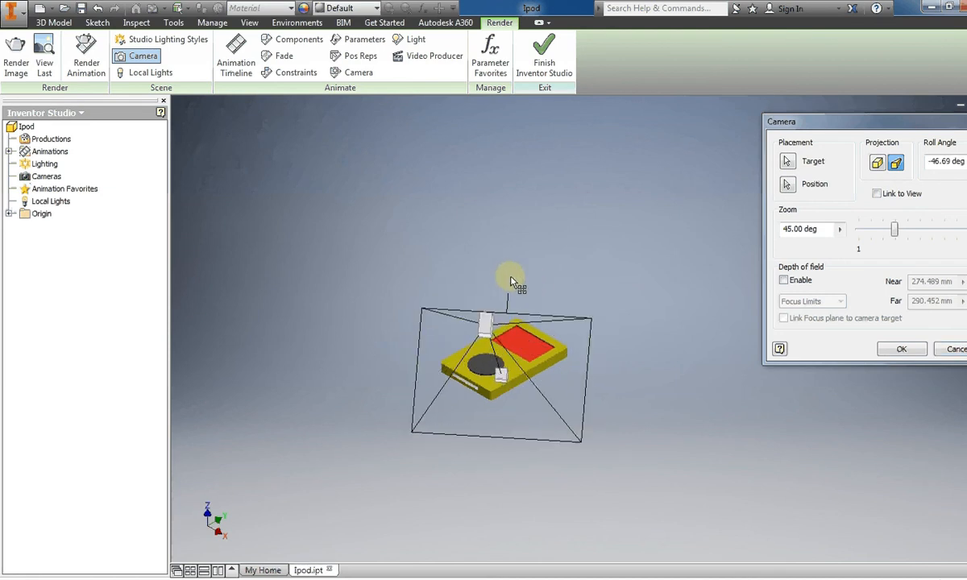
Link the camera to the view, set its zoom to about 55.18 deg and accept the camera
left_click_drag(906, 133, 750, 129)
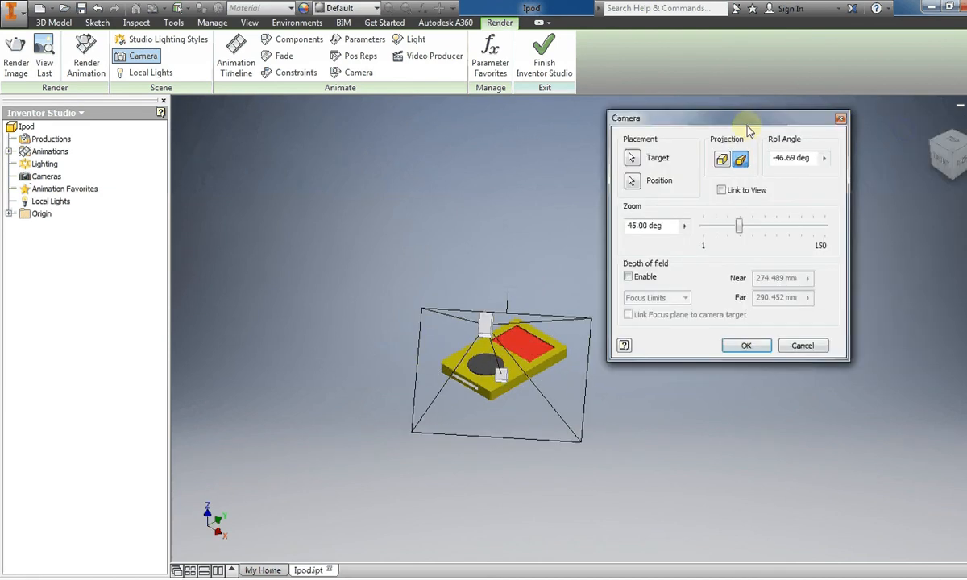
left_click(719, 190)
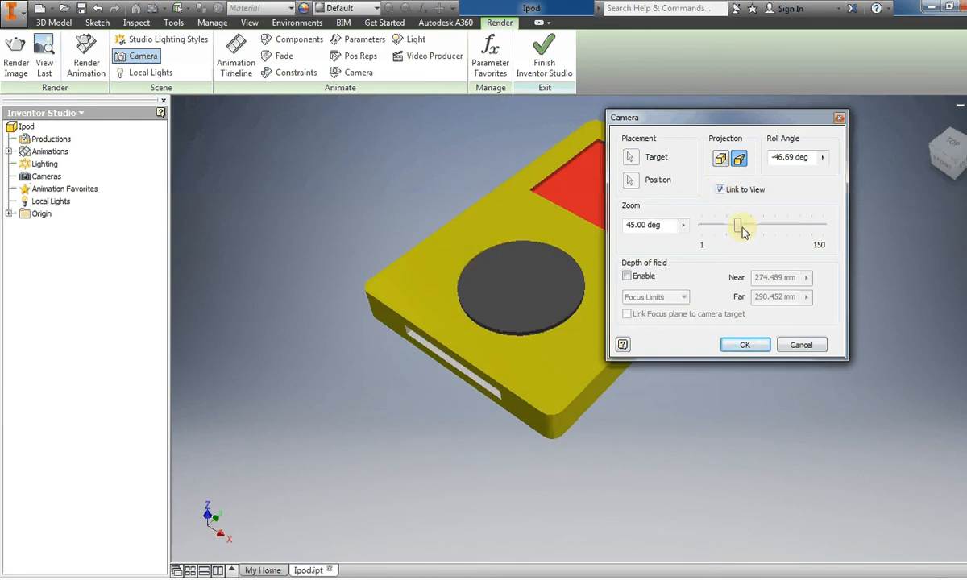
mouse_move(738, 224)
left_mouse_down()
mouse_move(755, 227)
mouse_move(744, 224)
left_mouse_up()
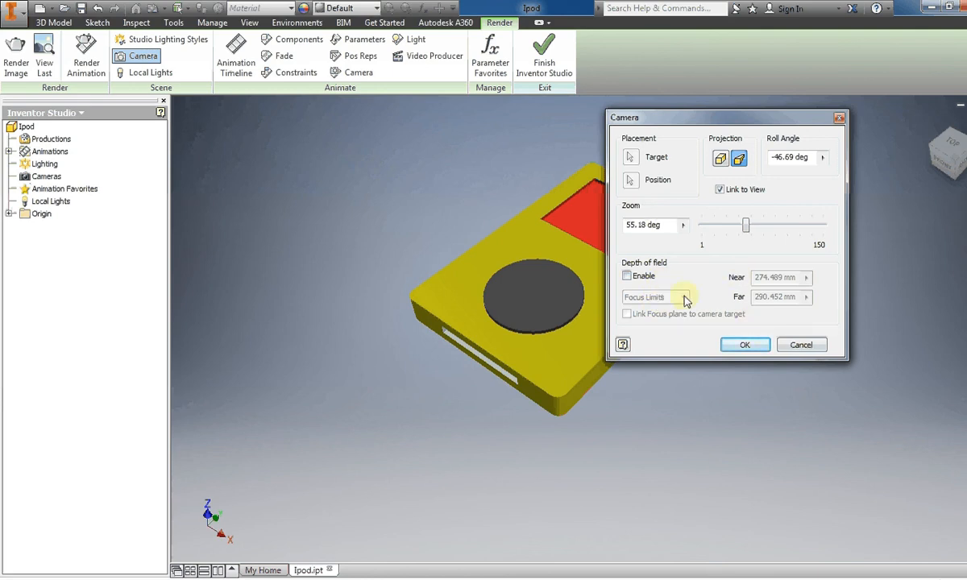
left_click(741, 346)
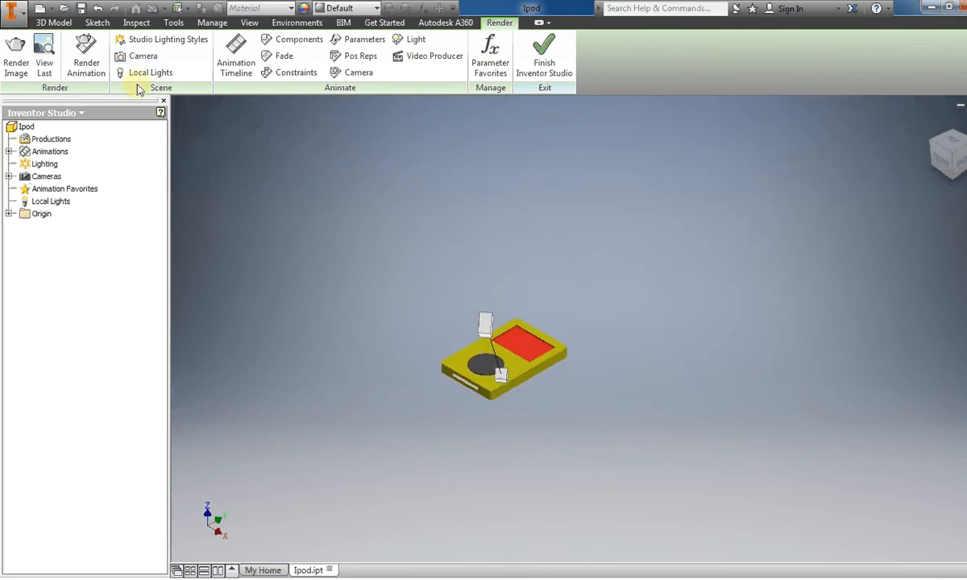
Preview the Grid Light, Grey Room, Dry Salt Bed and Dark Sky studio lighting styles
left_click(171, 47)
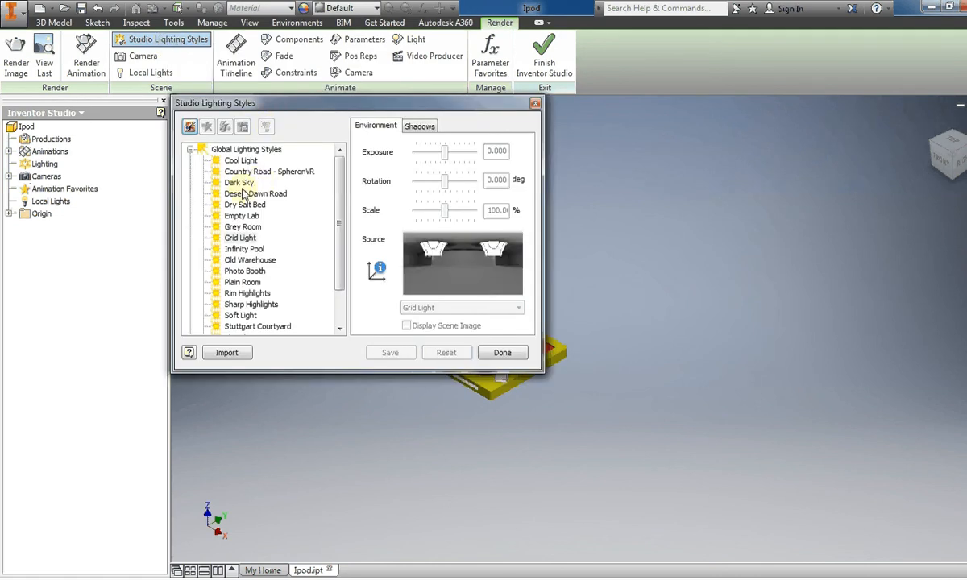
left_click(237, 239)
left_click(235, 227)
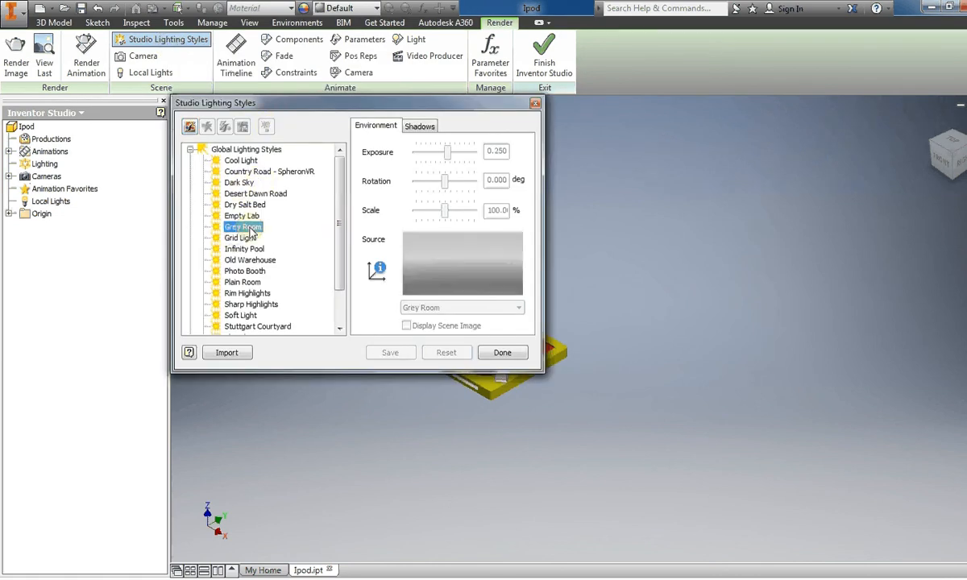
left_click(240, 205)
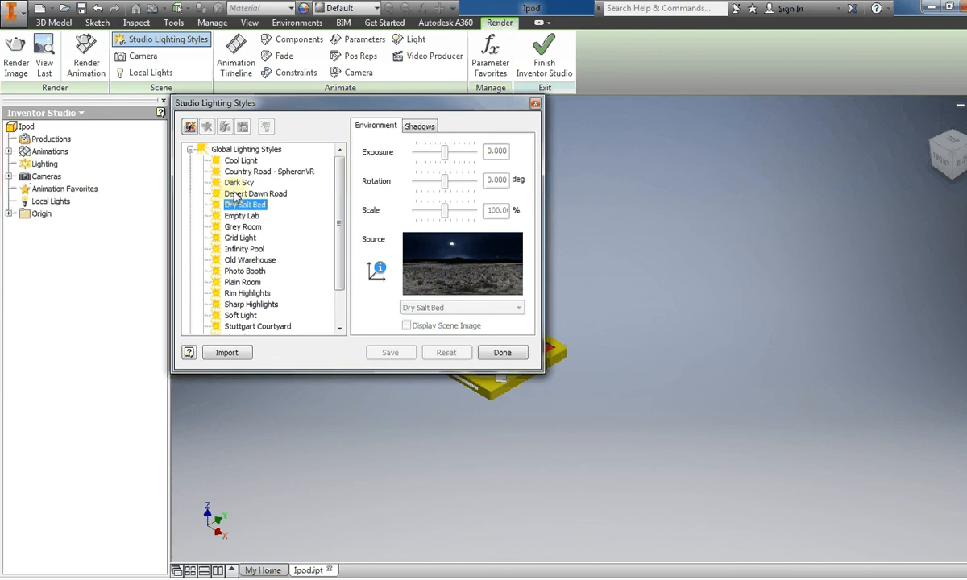
left_click(242, 184)
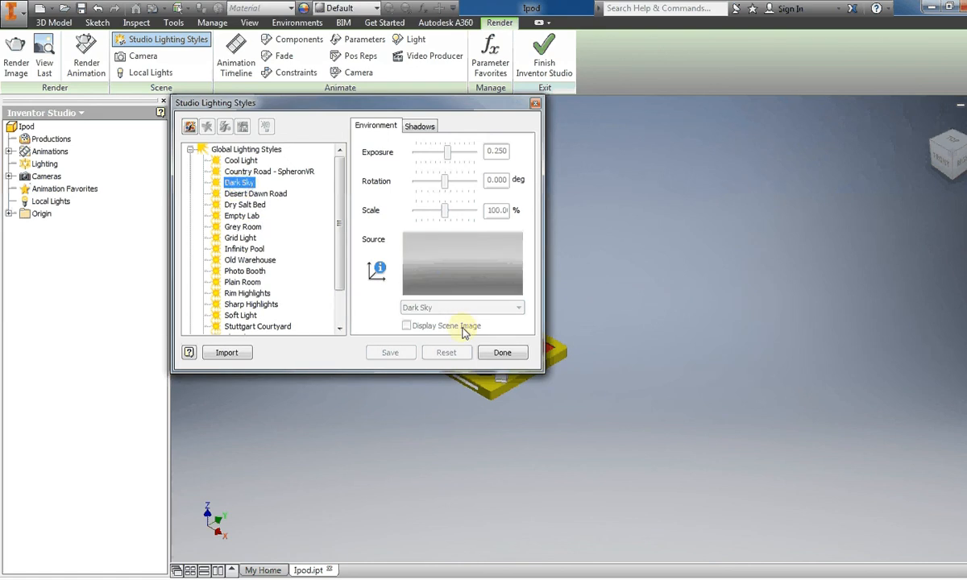
left_click(504, 353)
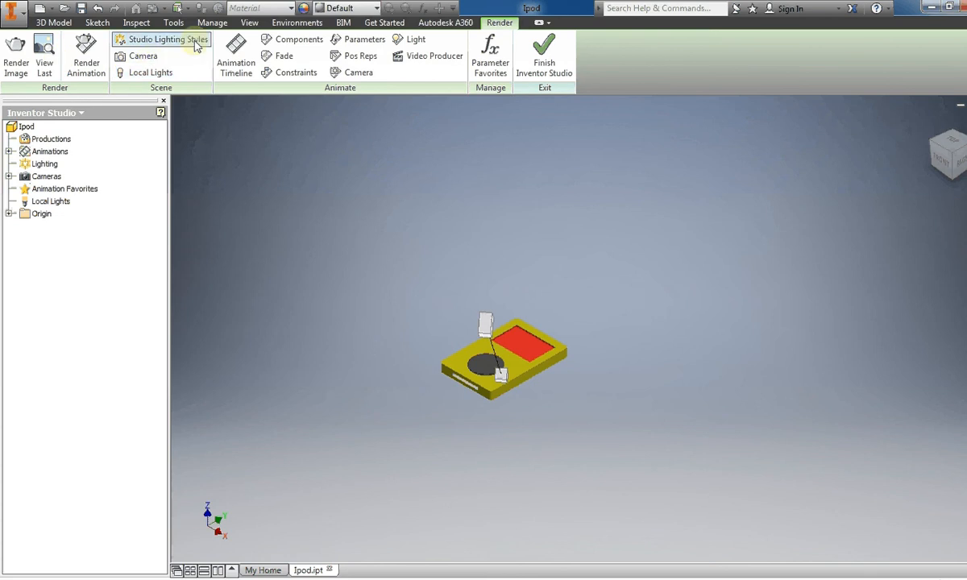
Add a local light aimed at the iPod's front face from about Z 330 mm and make it a spotlight
left_click(164, 74)
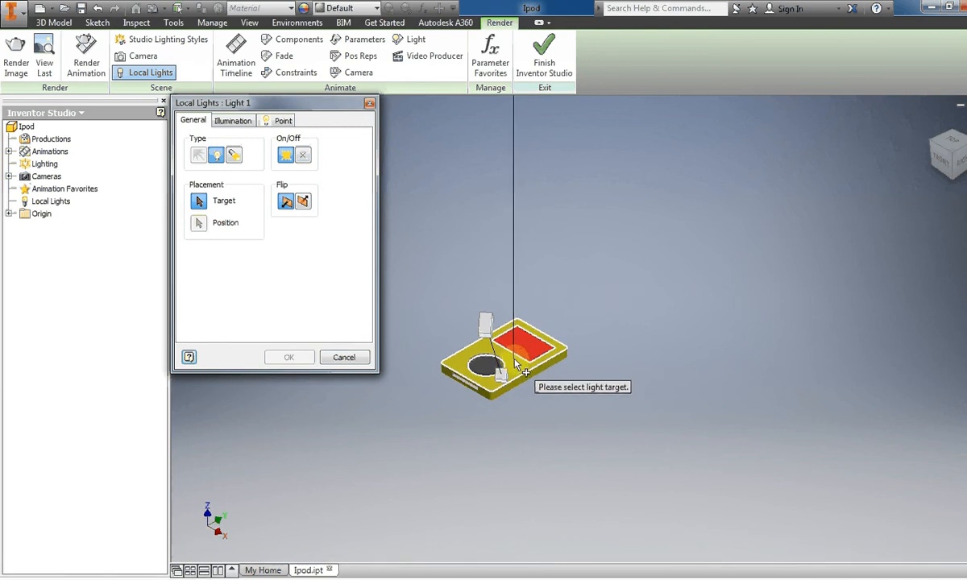
left_click(513, 362)
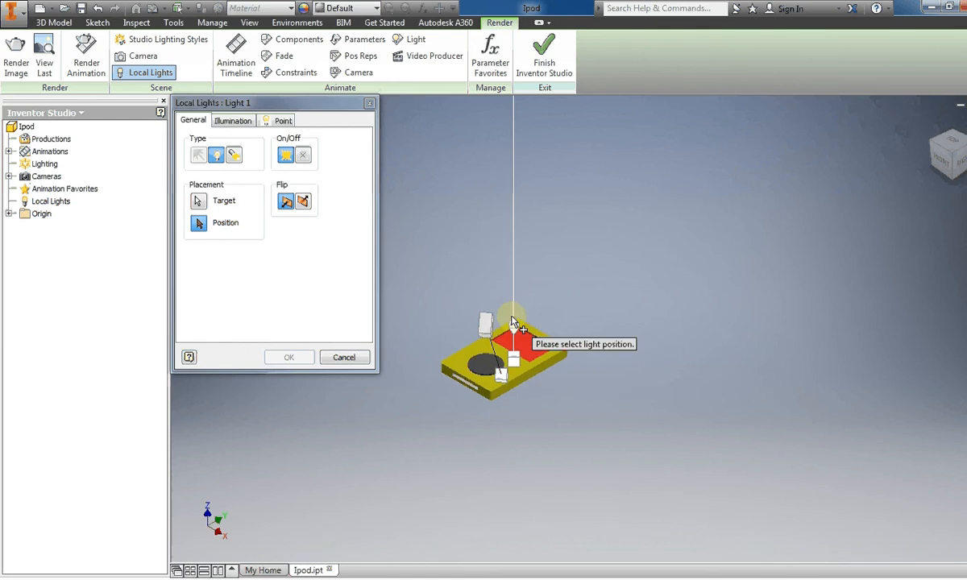
left_click(513, 162)
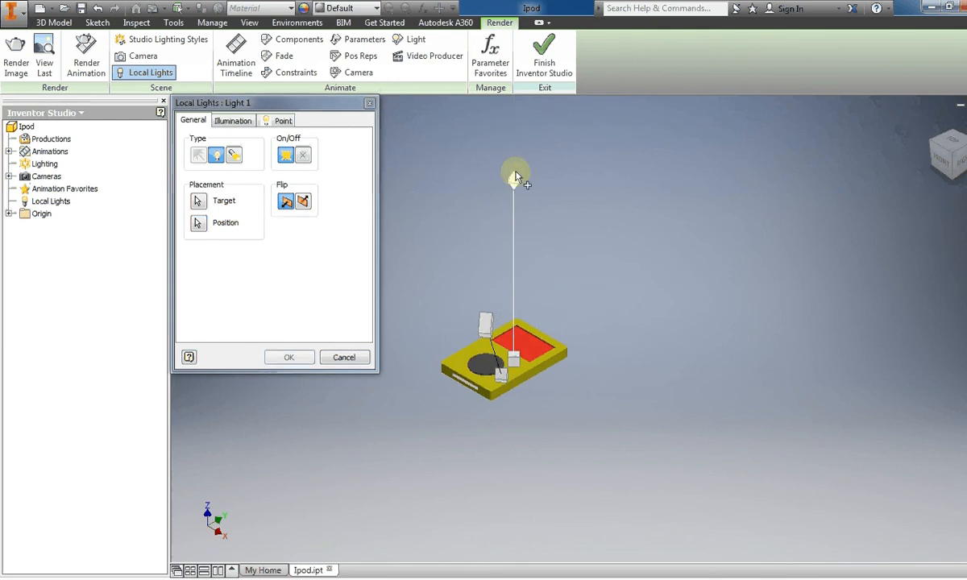
left_click(234, 156)
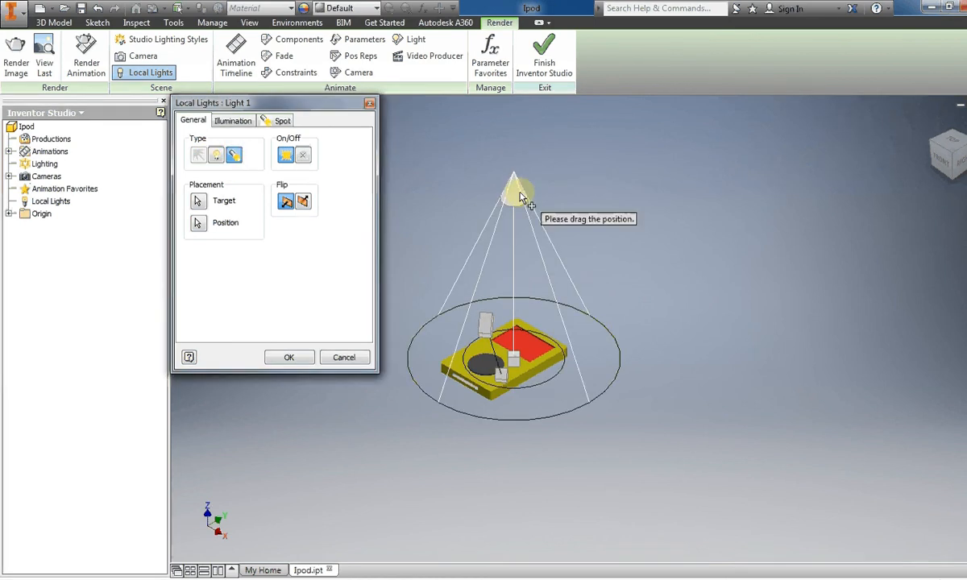
Move the spotlight's target to about X -59.75 mm, Y 87.82 mm
left_click(557, 377)
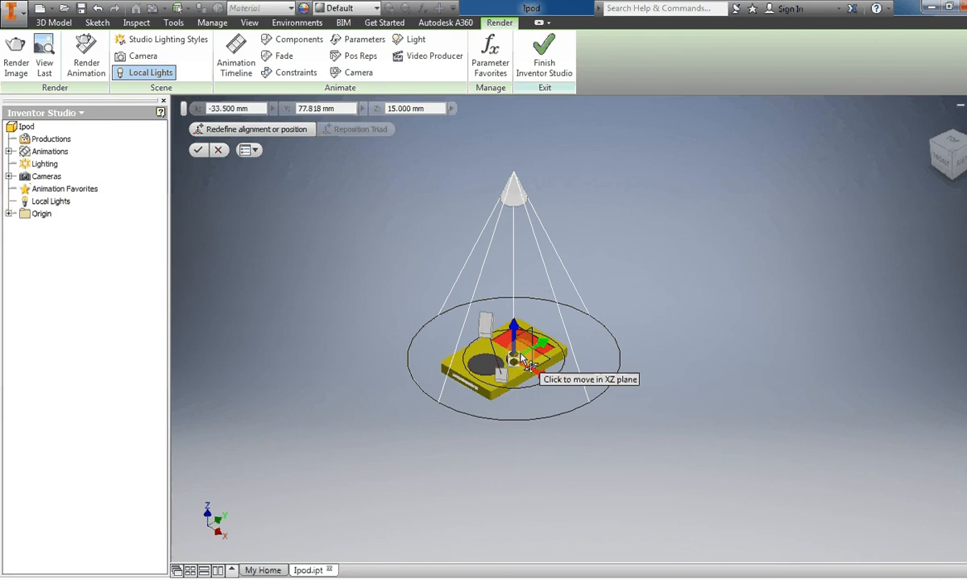
left_click_drag(543, 372, 537, 335)
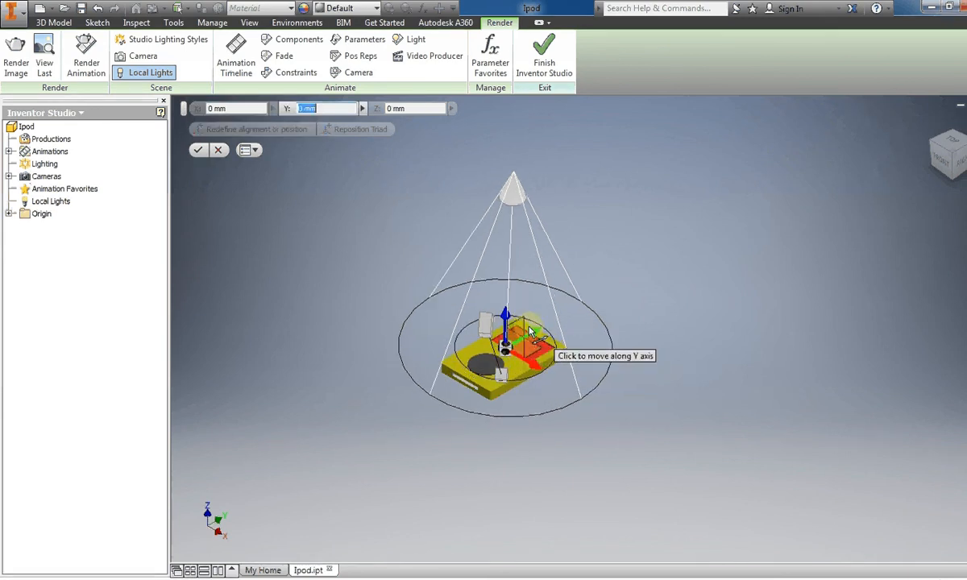
left_click(198, 151)
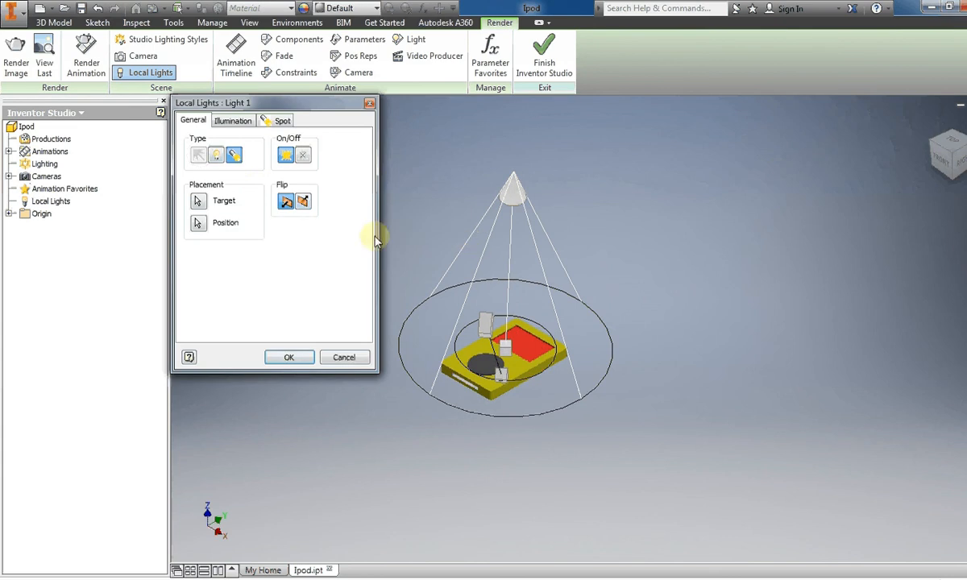
Review the spotlight's intensity, attenuation, position, target, hotspot and falloff settings
left_click(232, 121)
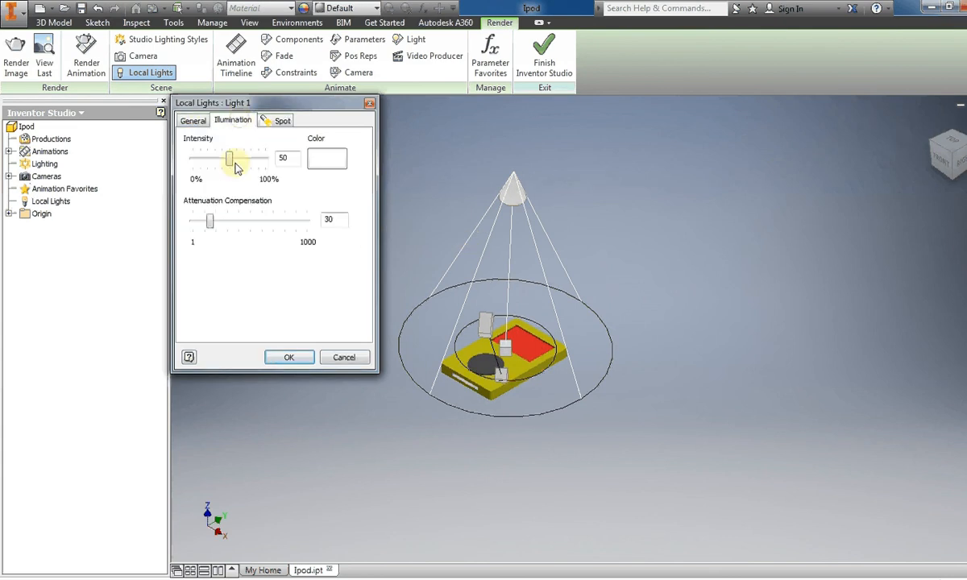
mouse_move(232, 161)
left_mouse_down()
mouse_move(220, 161)
mouse_move(256, 171)
mouse_move(228, 175)
left_mouse_up()
left_click(276, 121)
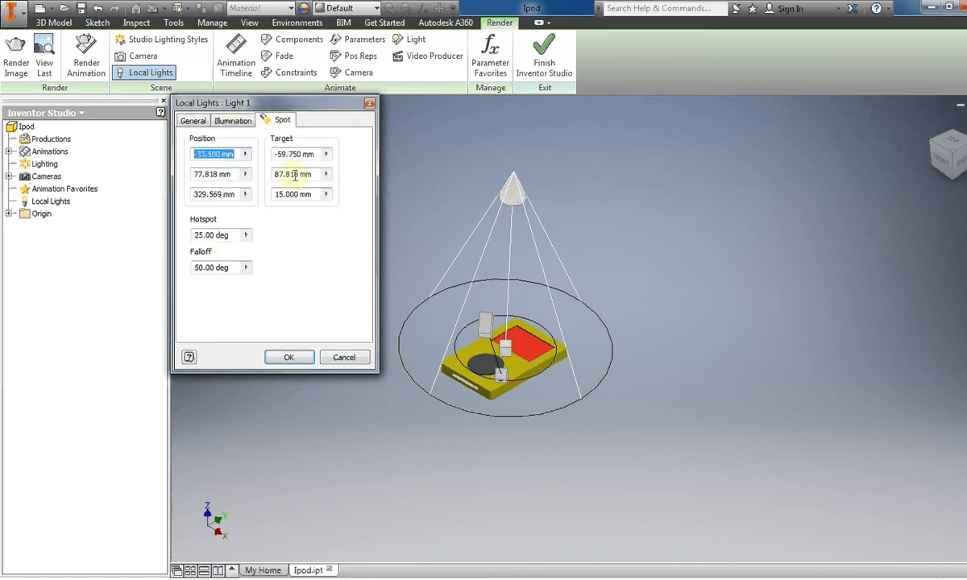
left_click(194, 121)
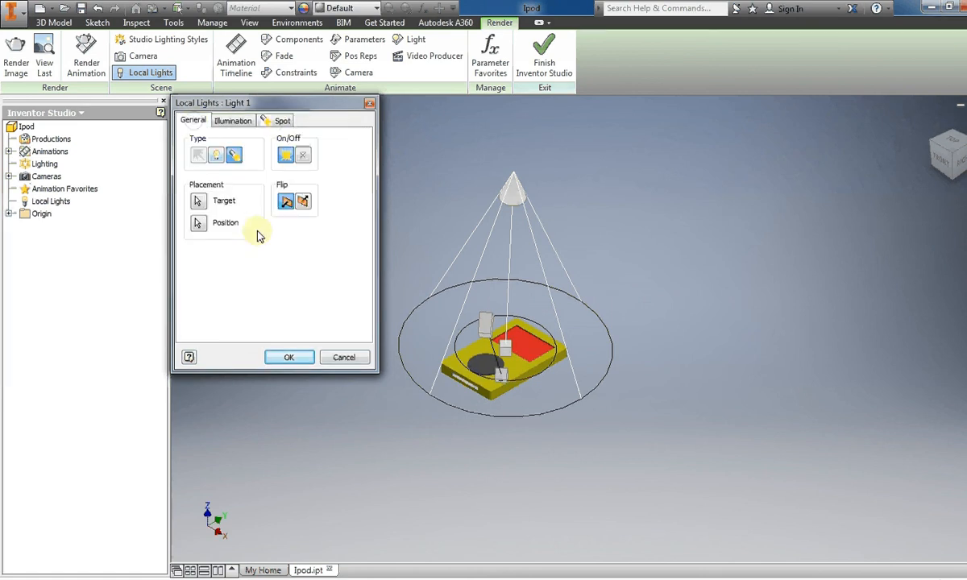
Keep the spotlight switched on, flip its direction and accept the light
left_click(285, 155)
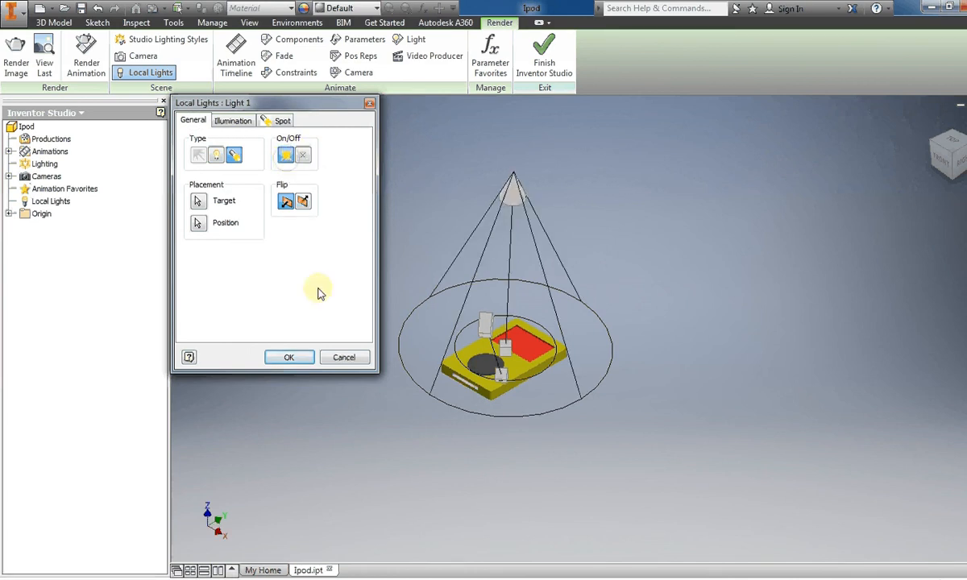
left_click(302, 202)
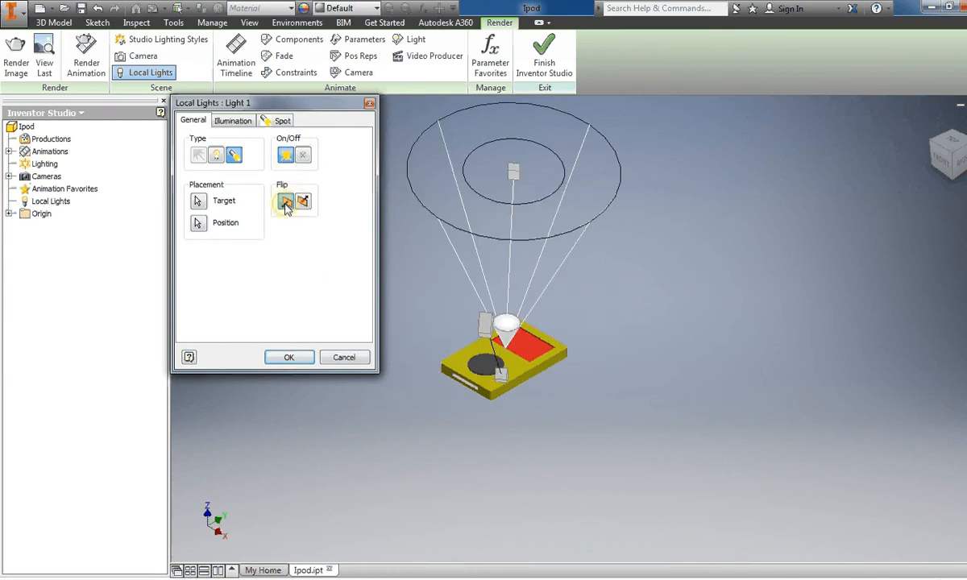
left_click(302, 202)
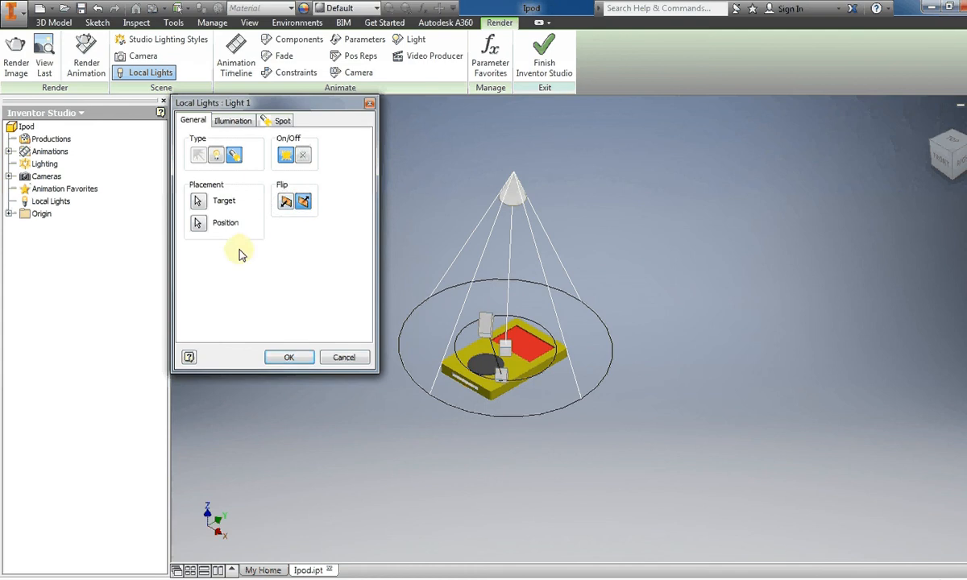
left_click(290, 357)
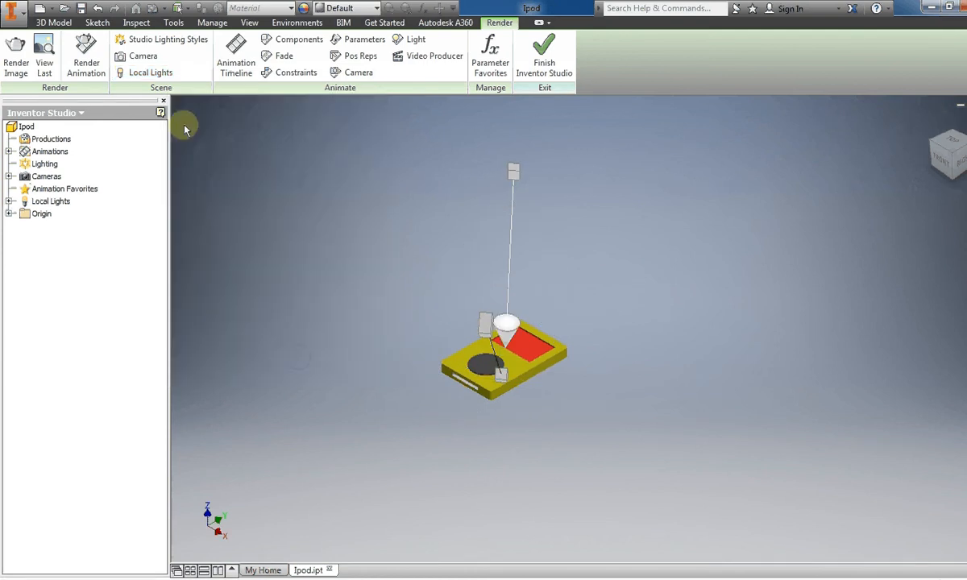
Apply the Realistic visual style to the model and toggle its shadows
left_click(247, 23)
left_click(156, 66)
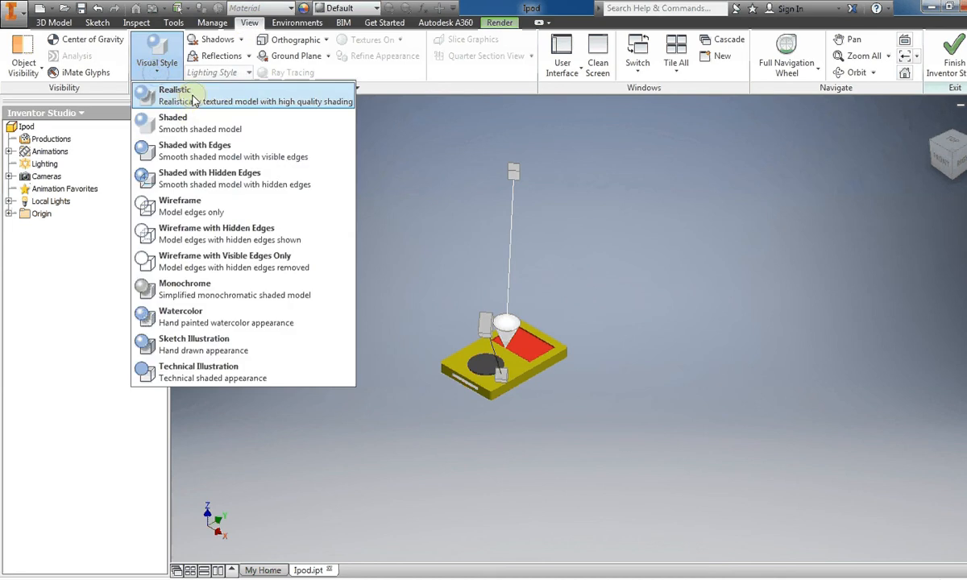
left_click(199, 99)
left_click(208, 40)
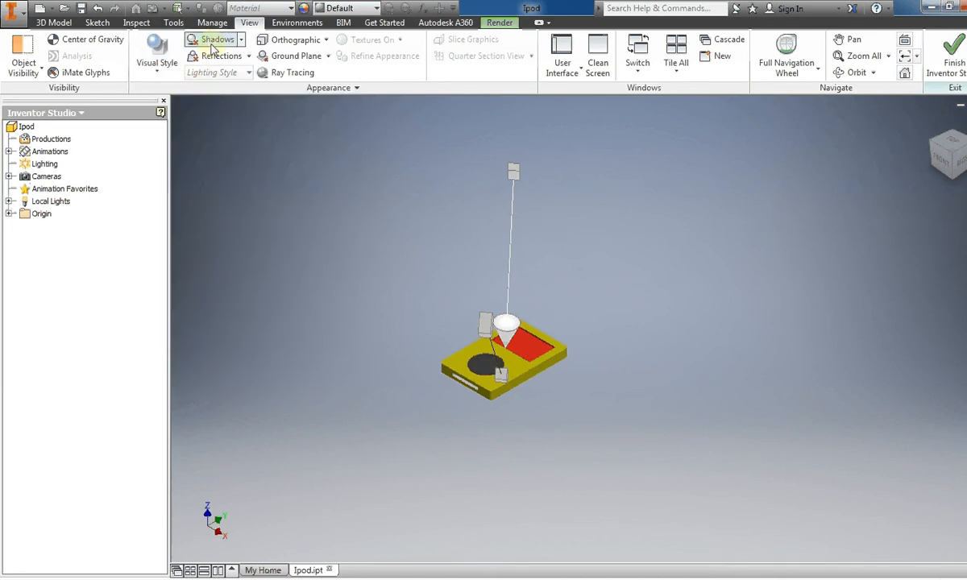
Turn on reflections and display the ground plane beneath the iPod model
left_click(222, 61)
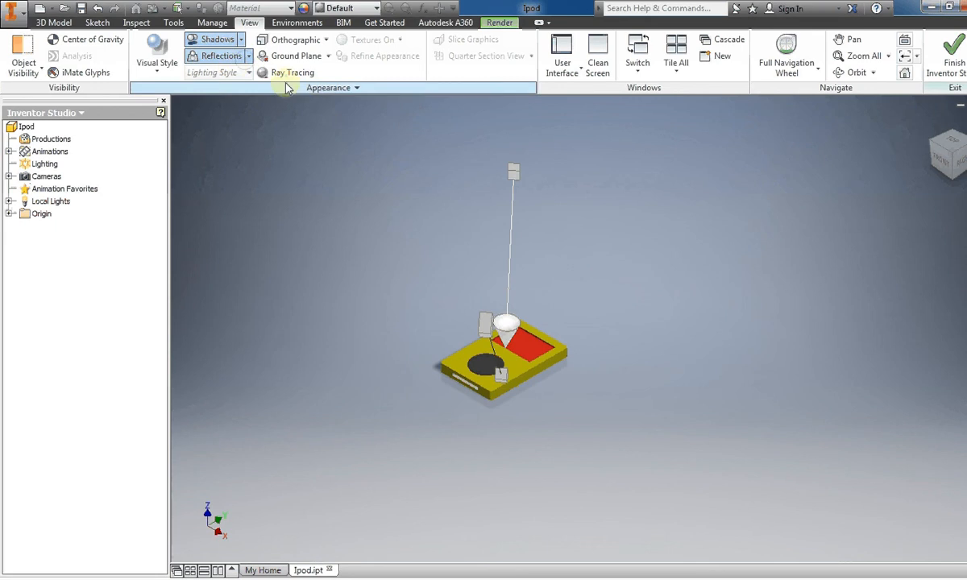
left_click(305, 58)
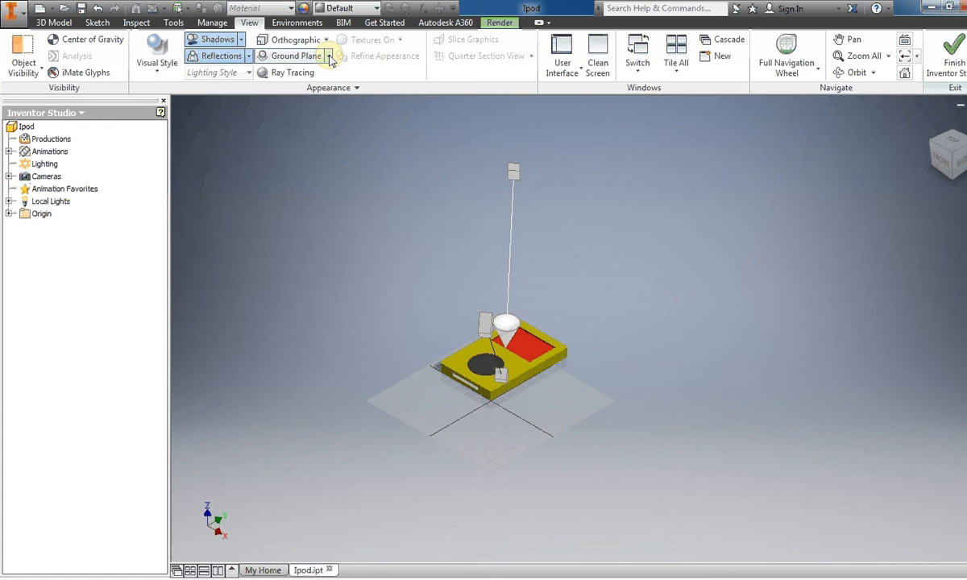
Switch the ground plane to manual adjustment, reposition it beneath the iPod, and turn off its grid display
left_click(329, 57)
left_click(304, 97)
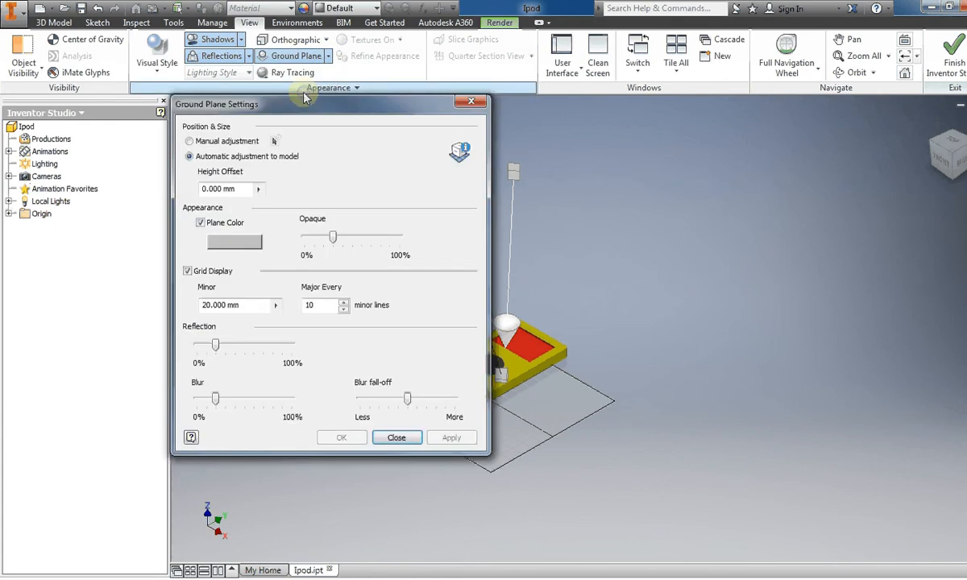
left_click_drag(308, 106, 220, 87)
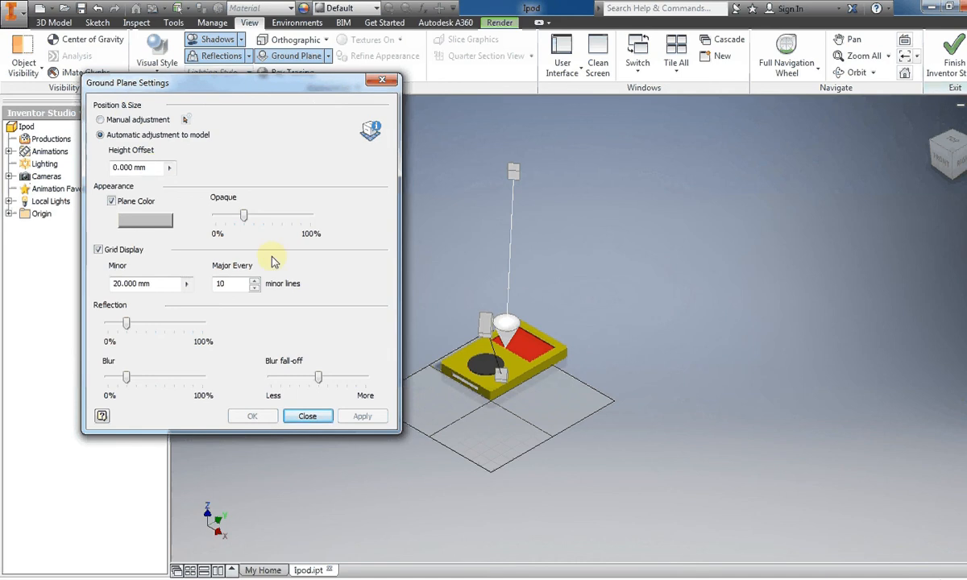
left_click(141, 119)
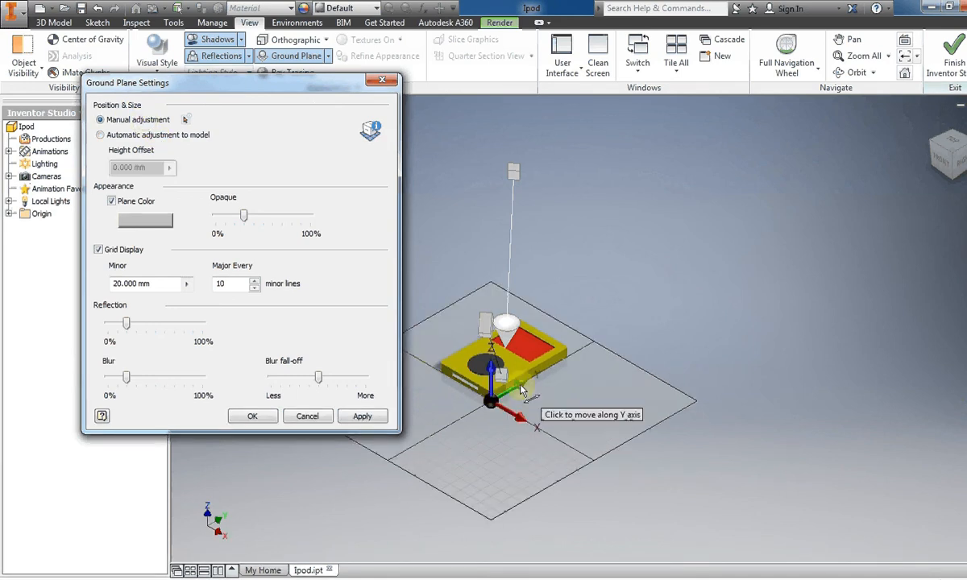
left_click_drag(527, 420, 515, 391)
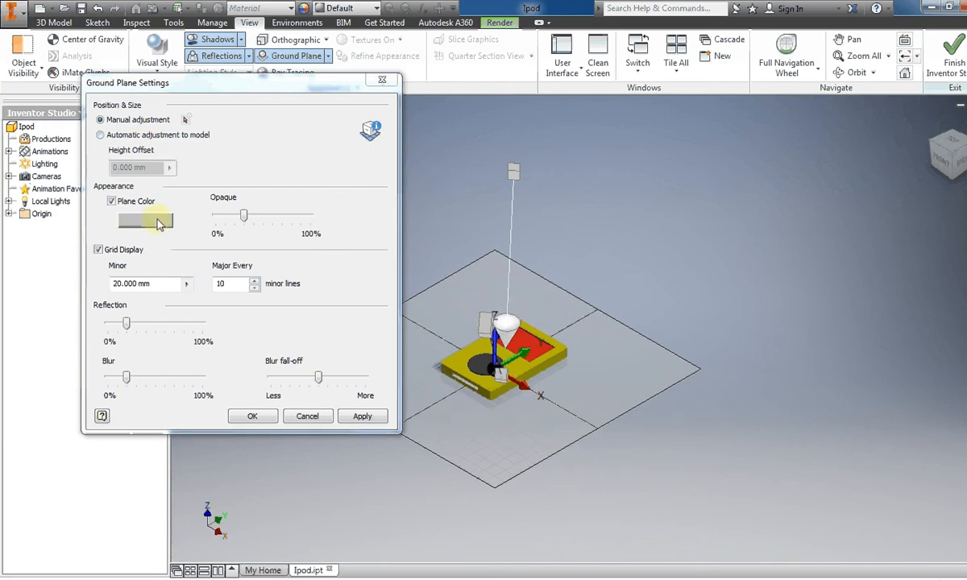
left_click_drag(500, 339, 497, 349)
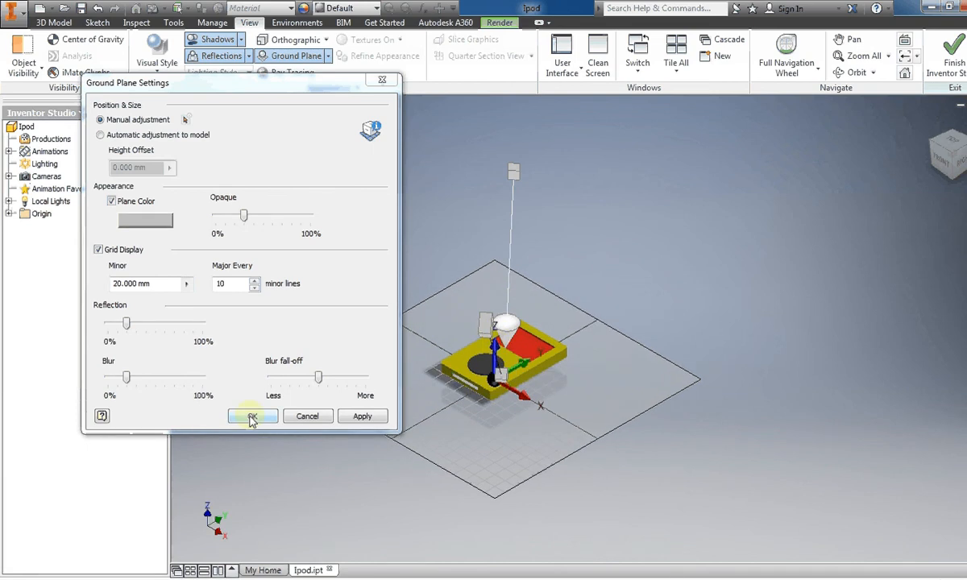
left_click(99, 250)
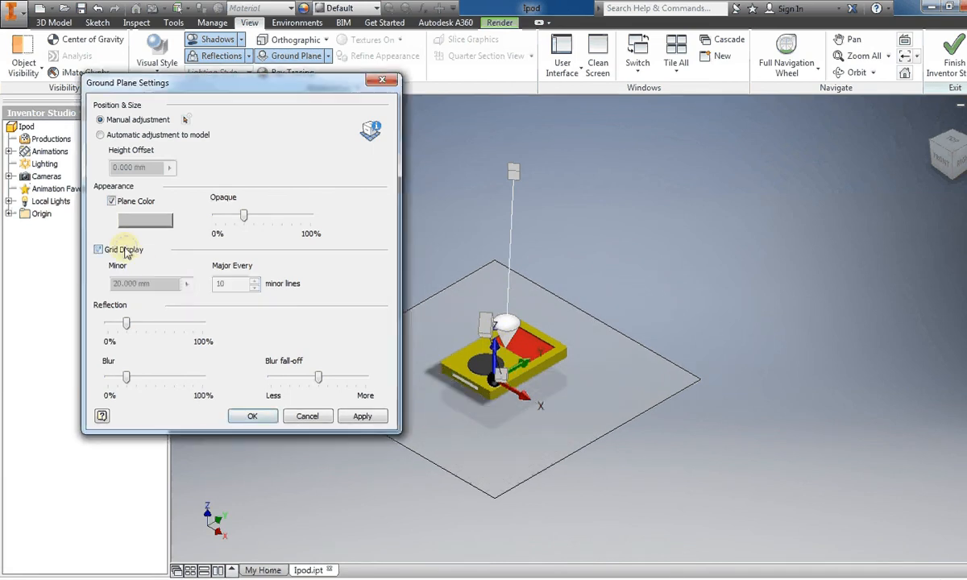
left_click(257, 416)
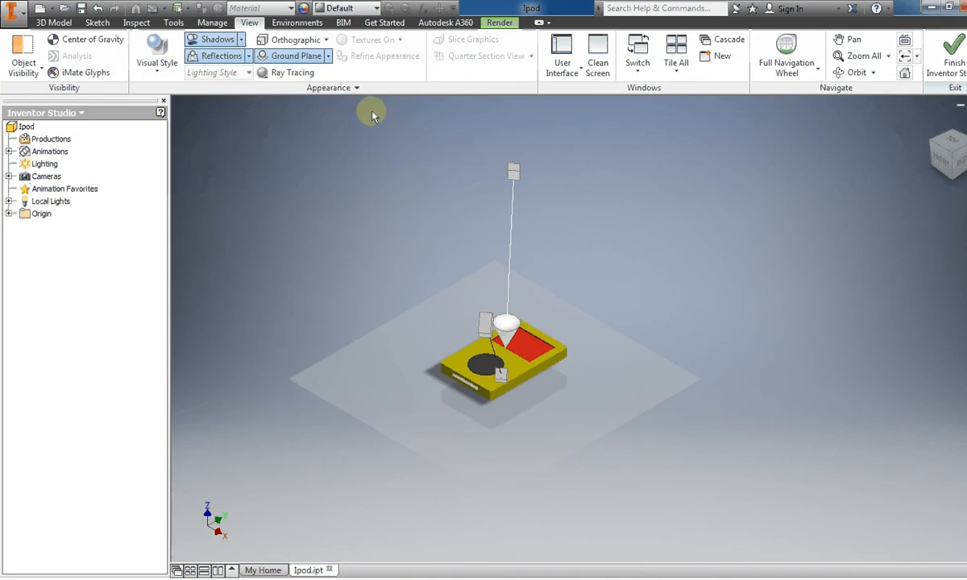
Set up an image render using Camera1 and the current lighting
left_click(499, 24)
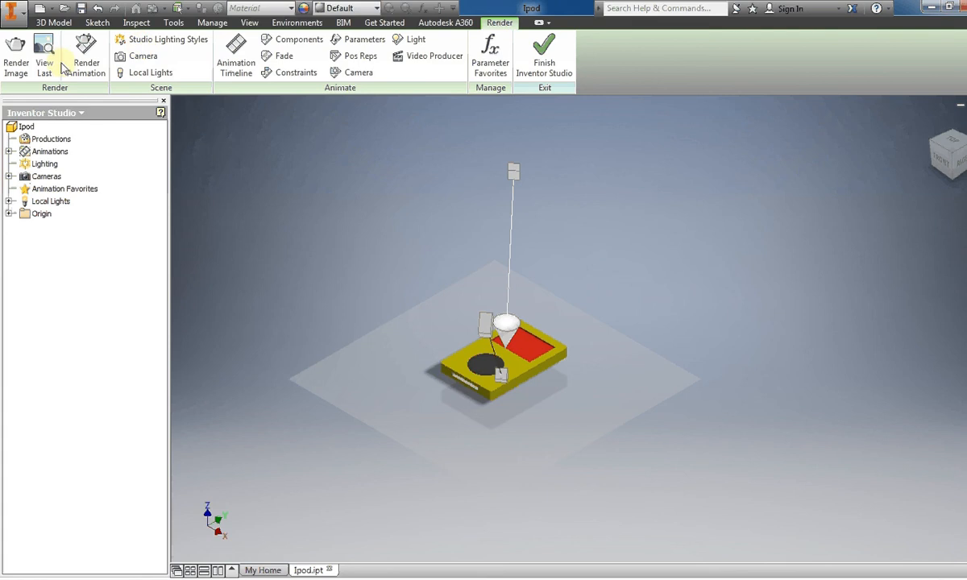
left_click(16, 52)
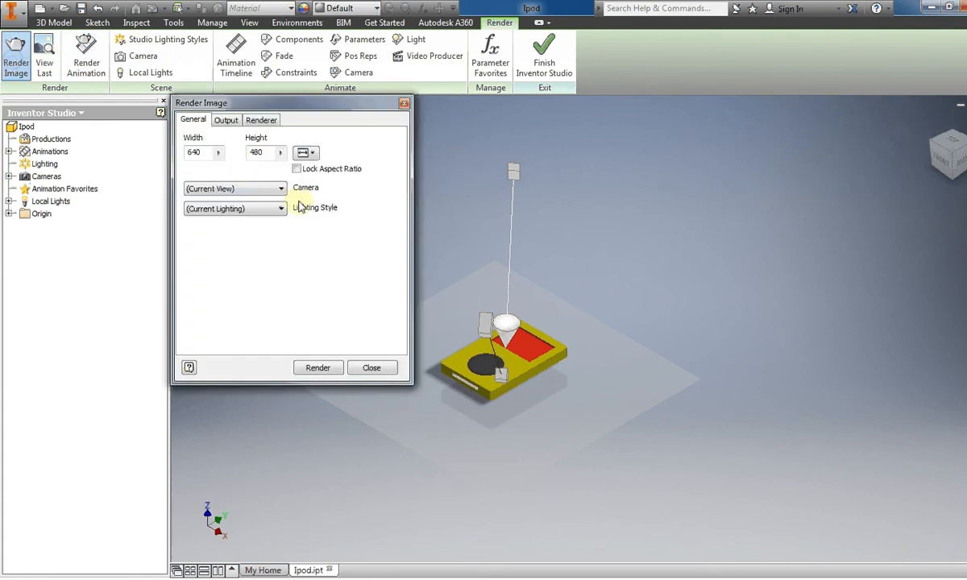
left_click(274, 209)
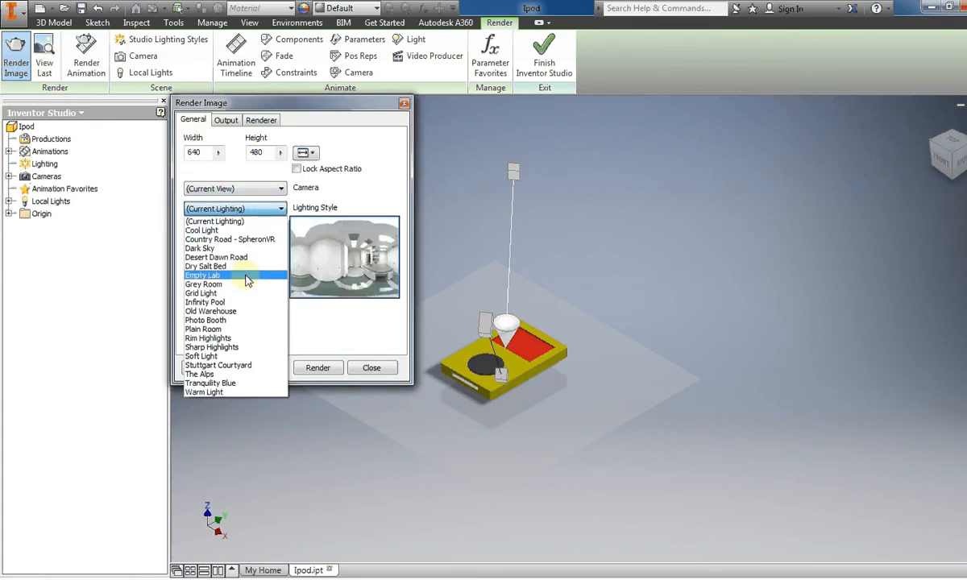
left_click(235, 220)
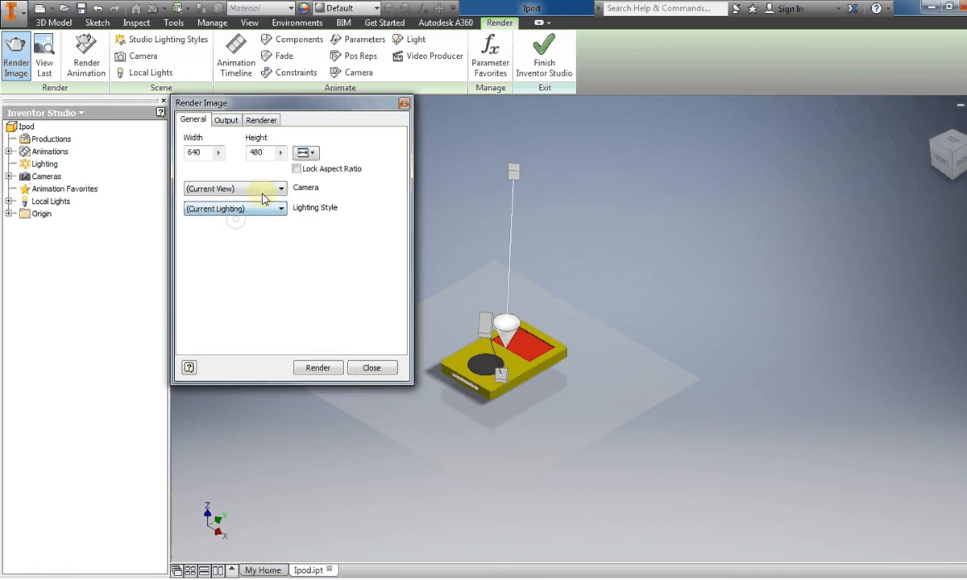
left_click(268, 190)
left_click(258, 209)
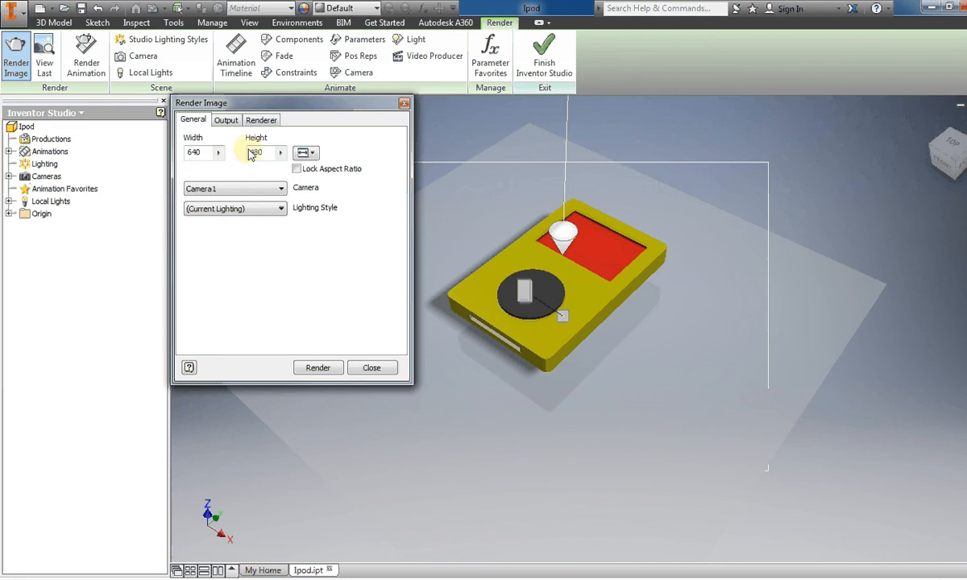
Set the render duration to Until Satisfactory and start rendering the image
left_click(226, 120)
left_click(260, 121)
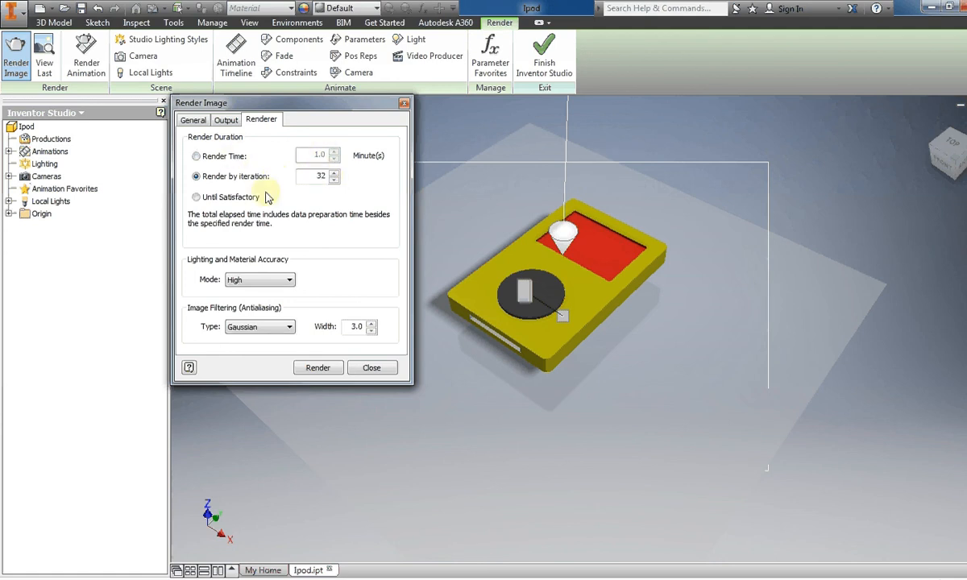
left_click(242, 198)
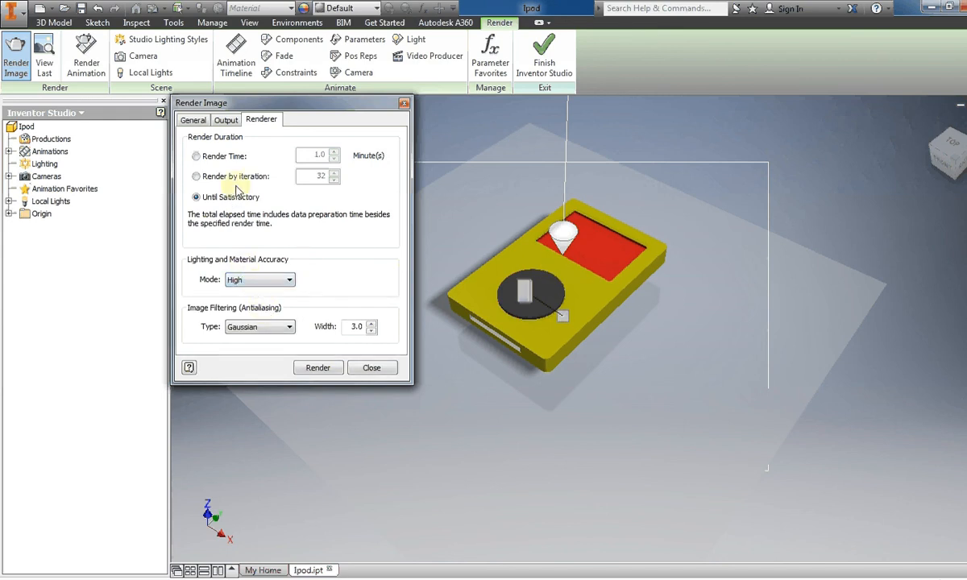
left_click(193, 120)
left_click(319, 368)
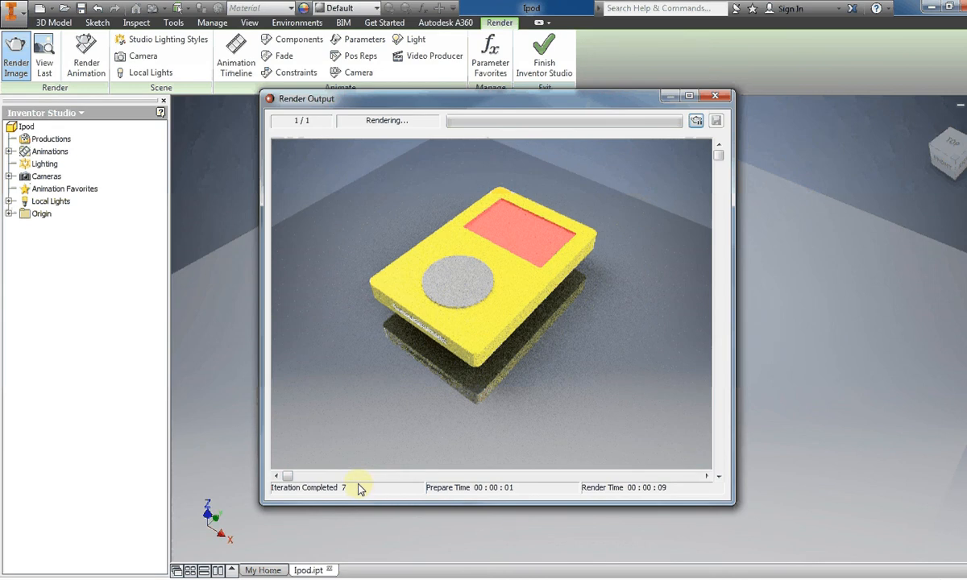
Pause the render and start saving the rendered image in the Rendering folder as a JPEG file
left_click(696, 122)
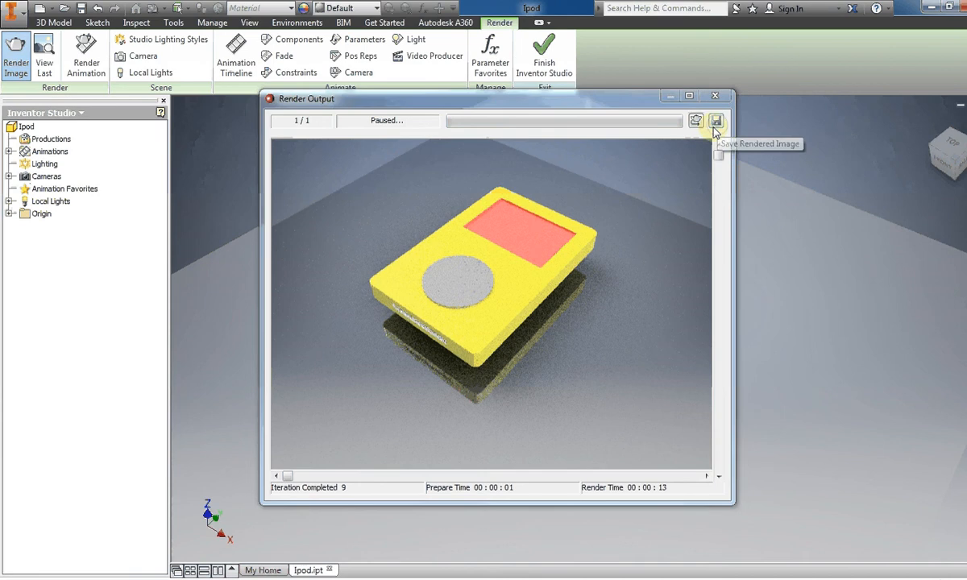
left_click(715, 121)
left_click(548, 396)
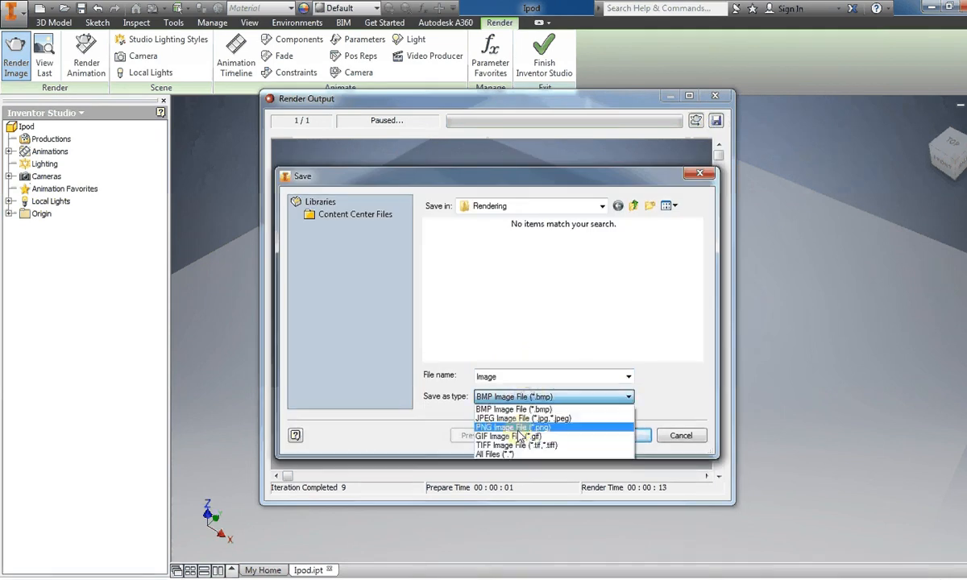
left_click(520, 418)
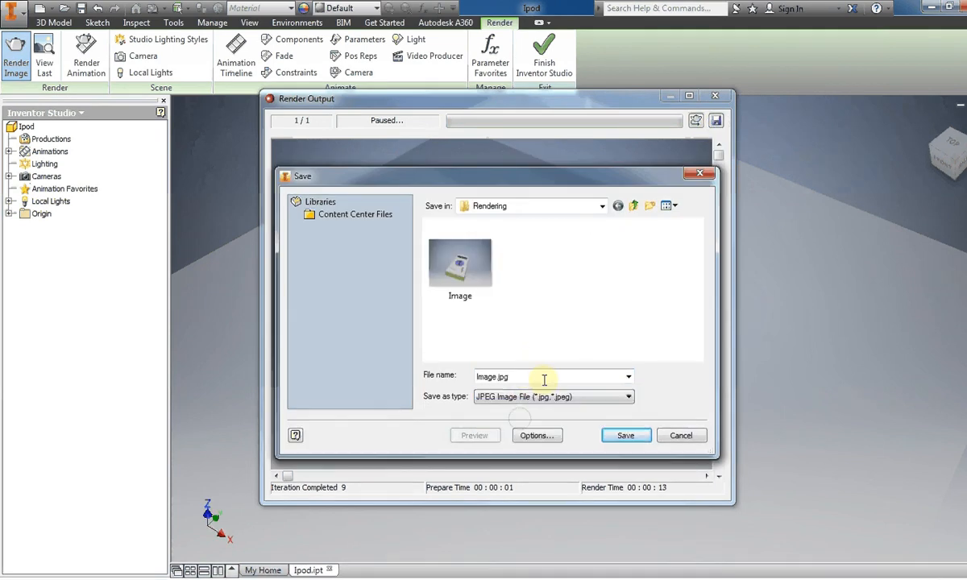
Set the JPEG save options to quality 100 and a resolution of 300 dpi
left_click(535, 435)
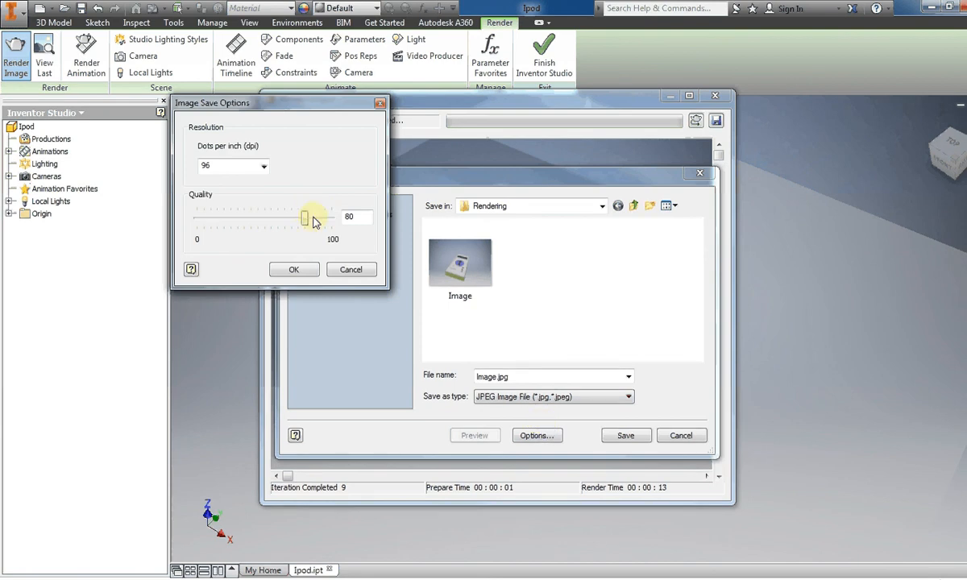
left_click_drag(308, 218, 335, 217)
left_click(263, 166)
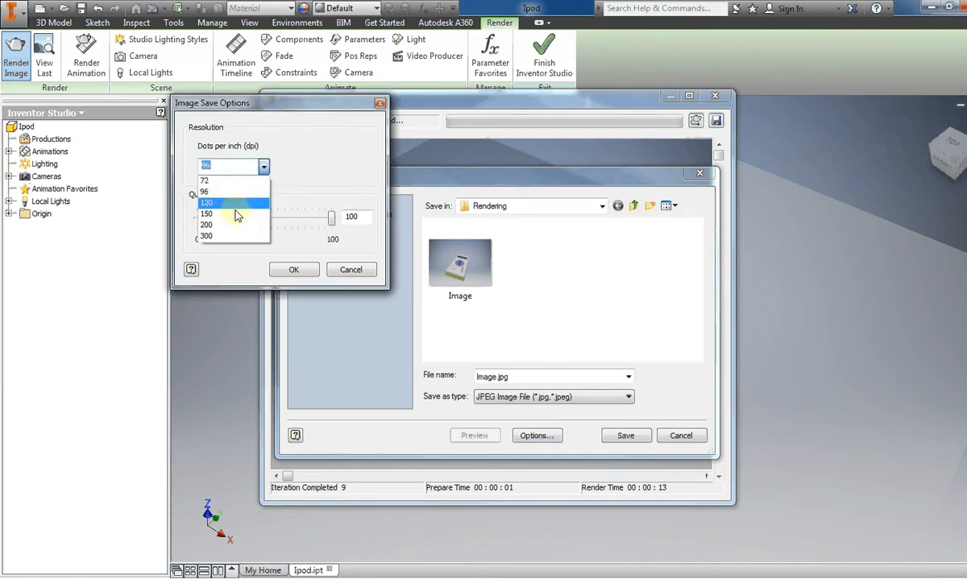
left_click(232, 236)
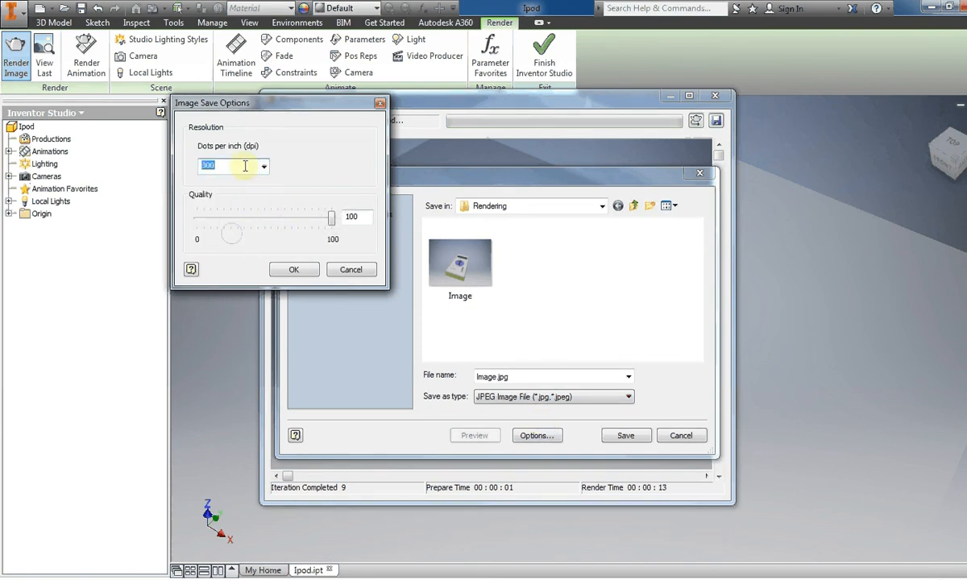
left_click(293, 271)
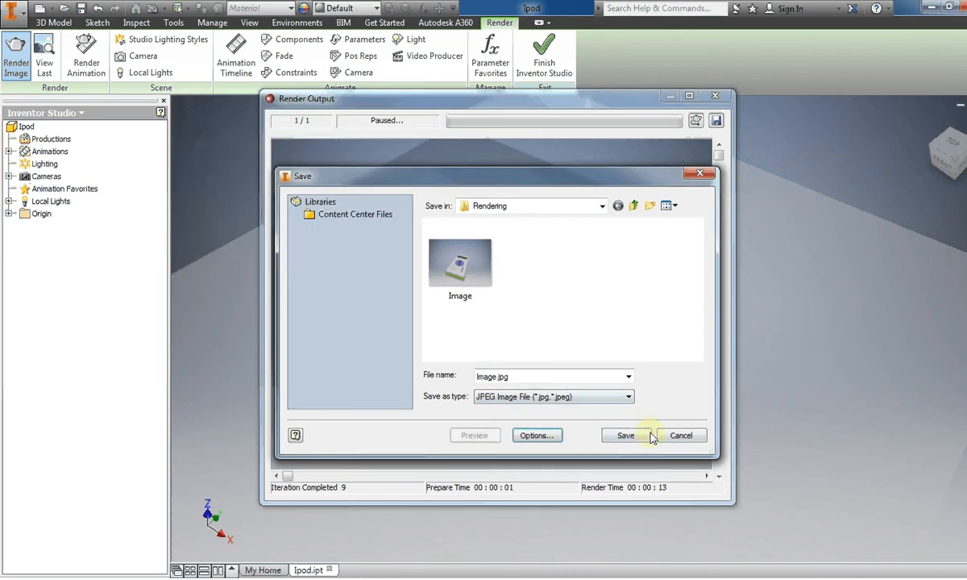
Save the rendered image as Image2.jpg without overwriting the existing Image file
left_click(627, 436)
left_click(577, 301)
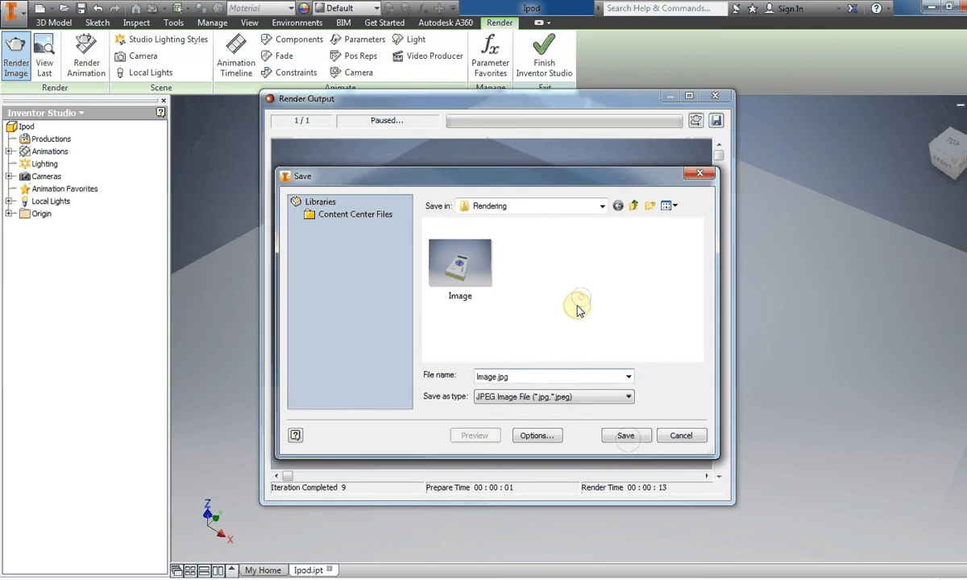
left_click(493, 377)
type("2")
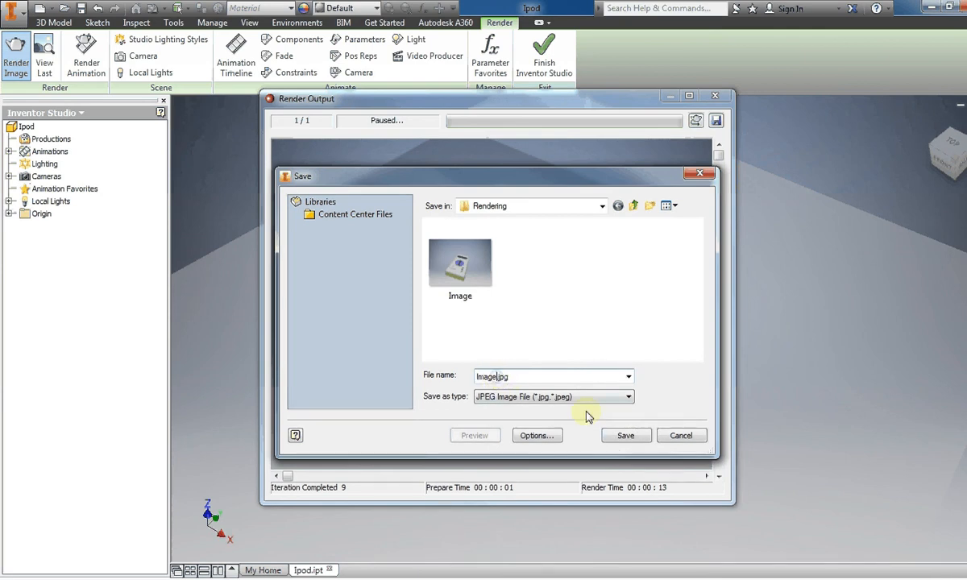
left_click(626, 435)
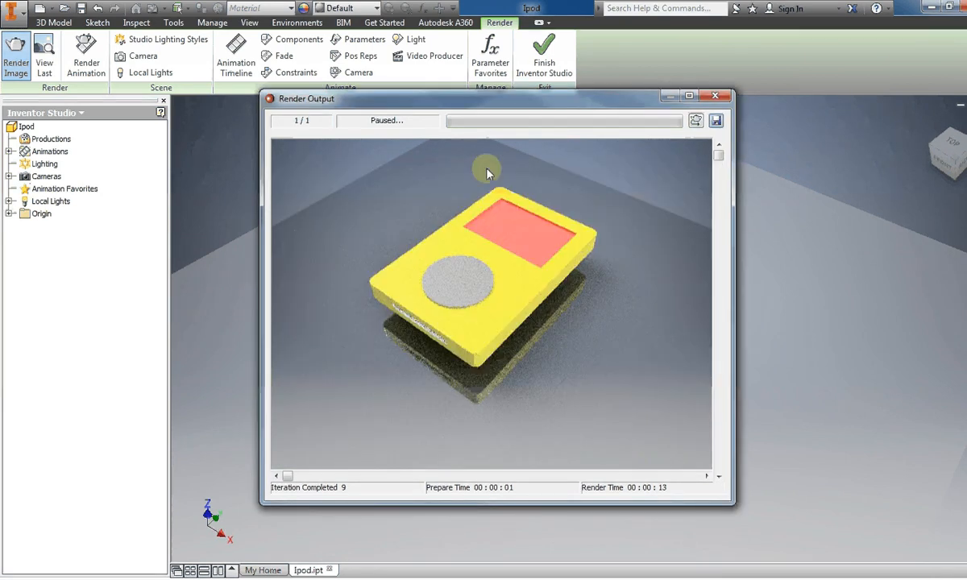
Resume and pause the render again, and close the render output and image render settings
left_click(695, 121)
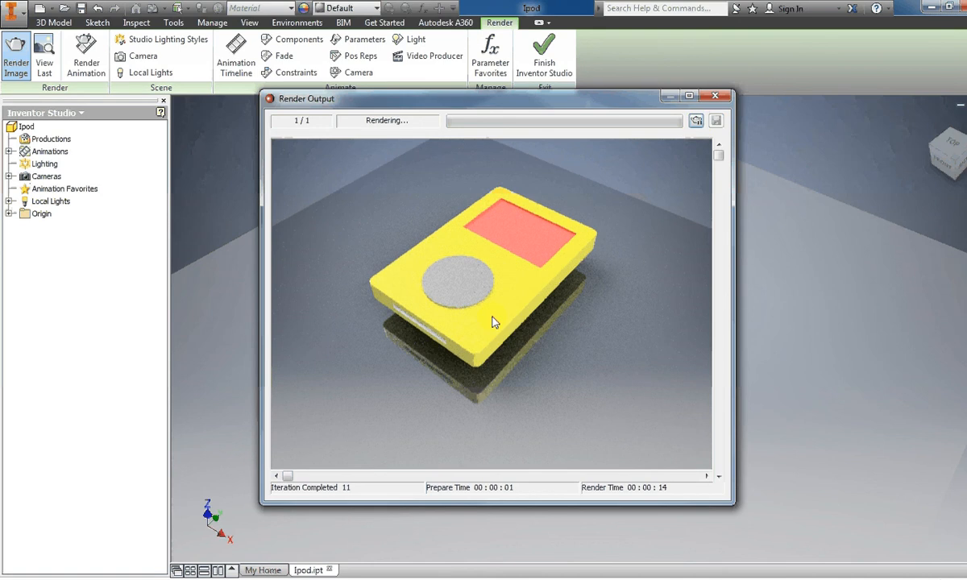
left_click(696, 120)
left_click(714, 97)
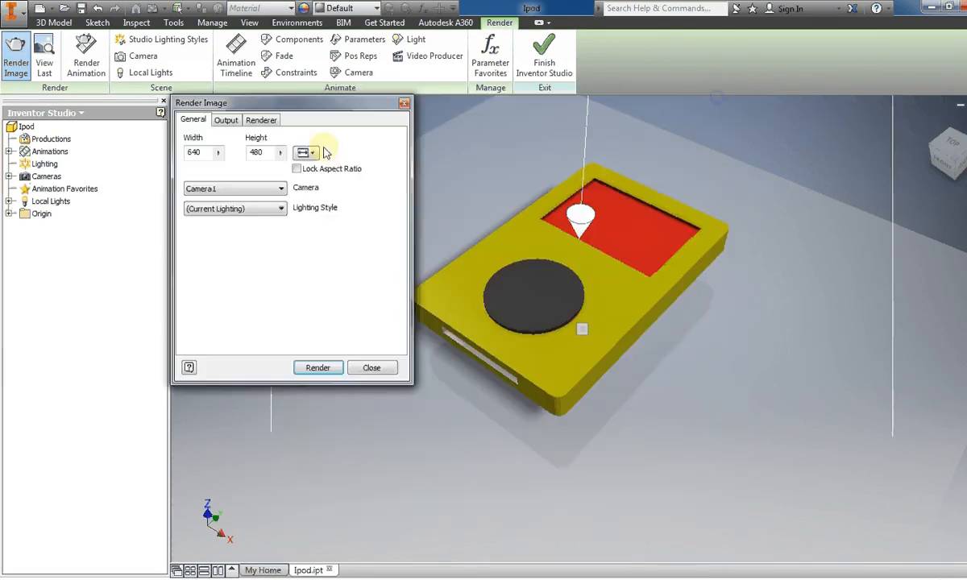
left_click(372, 368)
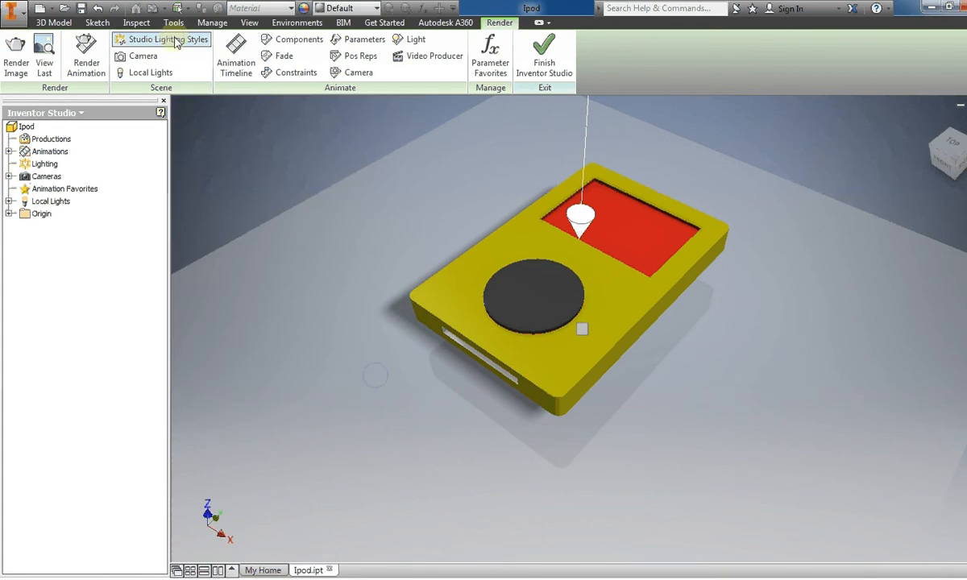
Make the global Infinity Pool lighting style the active studio lighting
left_click(162, 38)
left_click(242, 238)
left_click(268, 250)
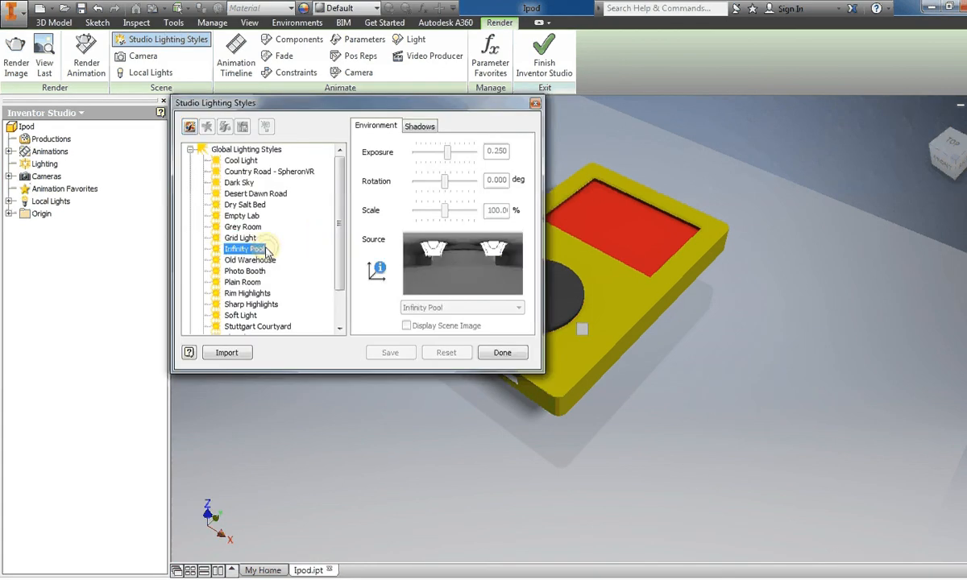
right_click(269, 250)
left_click(291, 257)
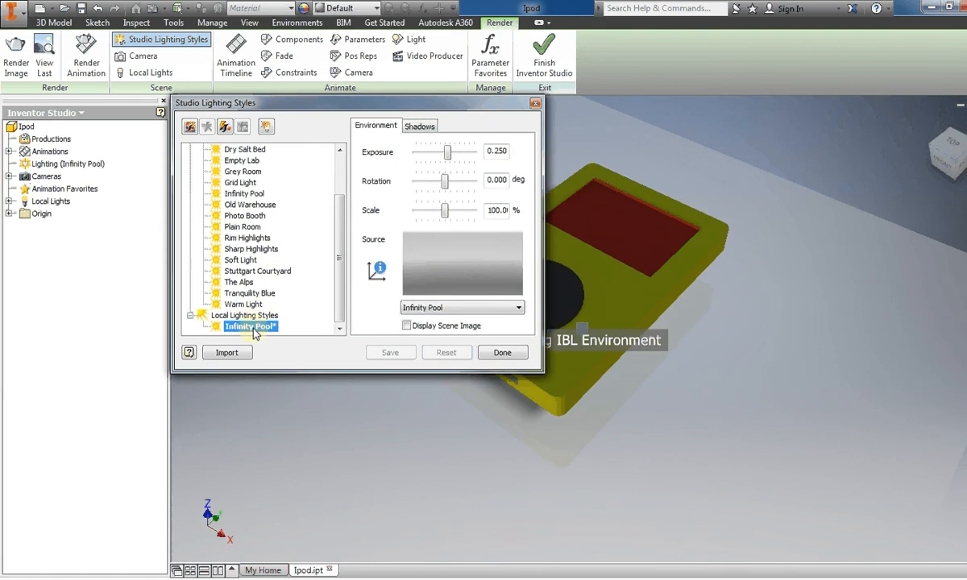
Display the scene image for the local Infinity Pool style and save the lighting style
left_click(407, 326)
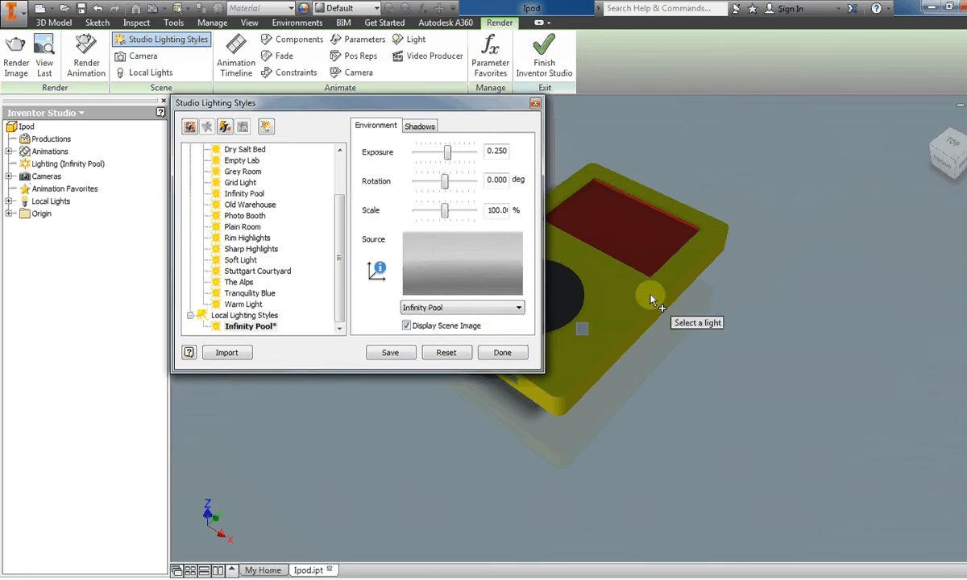
left_click(394, 352)
left_click(502, 352)
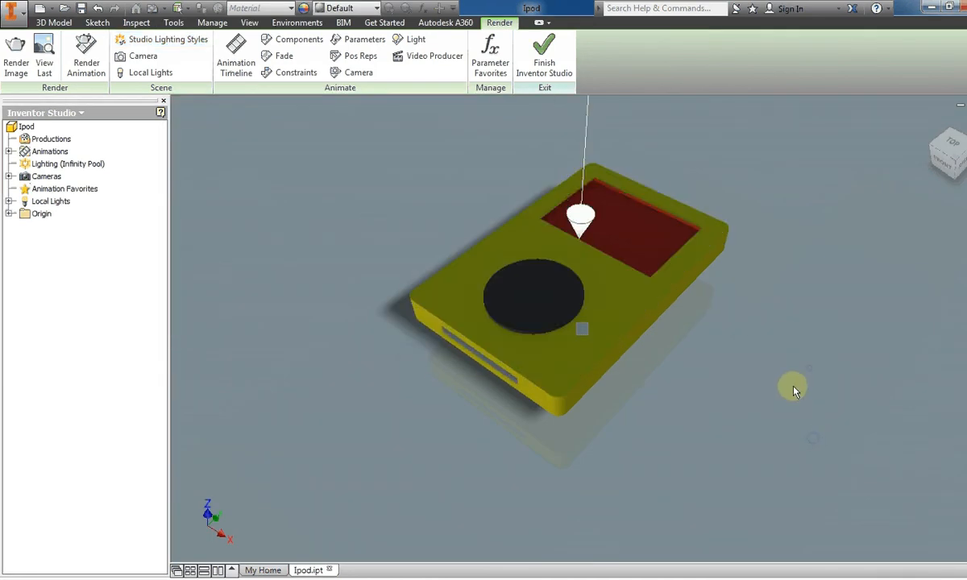
mouse_move(766, 381)
middle_mouse_down("shift")
mouse_move(771, 339)
mouse_move(771, 365)
mouse_move(755, 363)
mouse_move(755, 375)
mouse_move(818, 413)
mouse_move(749, 434)
mouse_move(749, 379)
mouse_move(761, 376)
middle_mouse_up("shift")
scroll(771, 364, "up", 4)
scroll(770, 363, "down", 4)
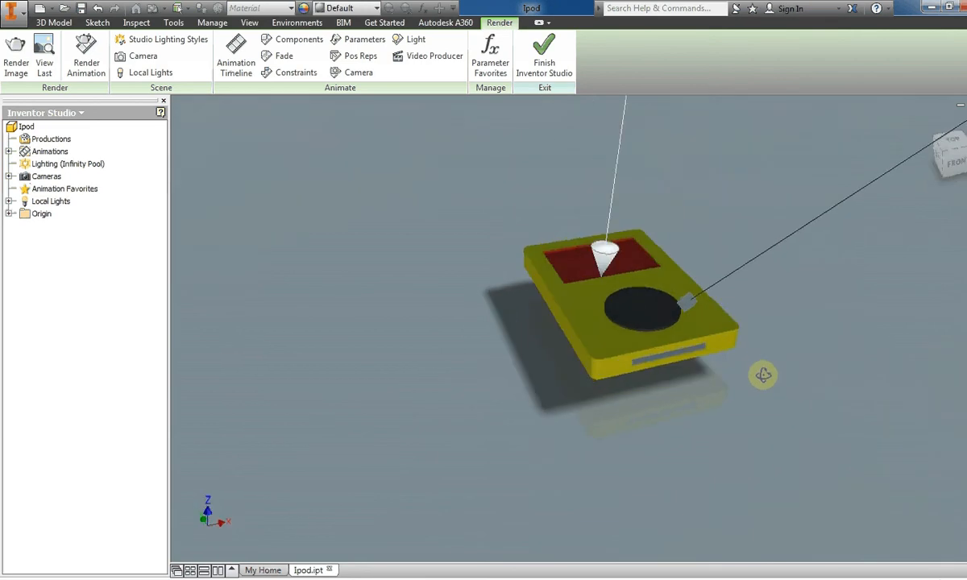
Change the local Infinity Pool lighting style's scene source to Soft Light and save the style
left_click(151, 44)
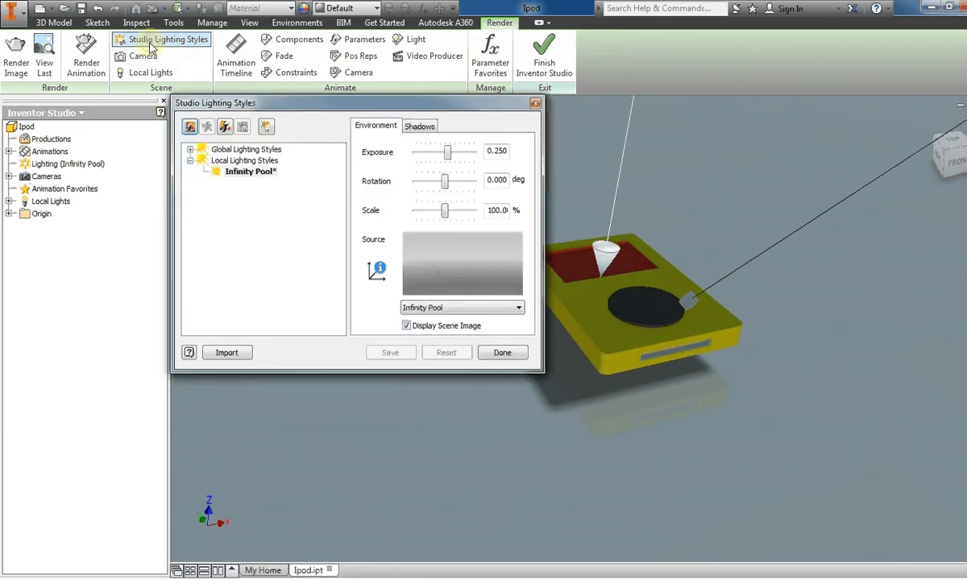
left_click(189, 149)
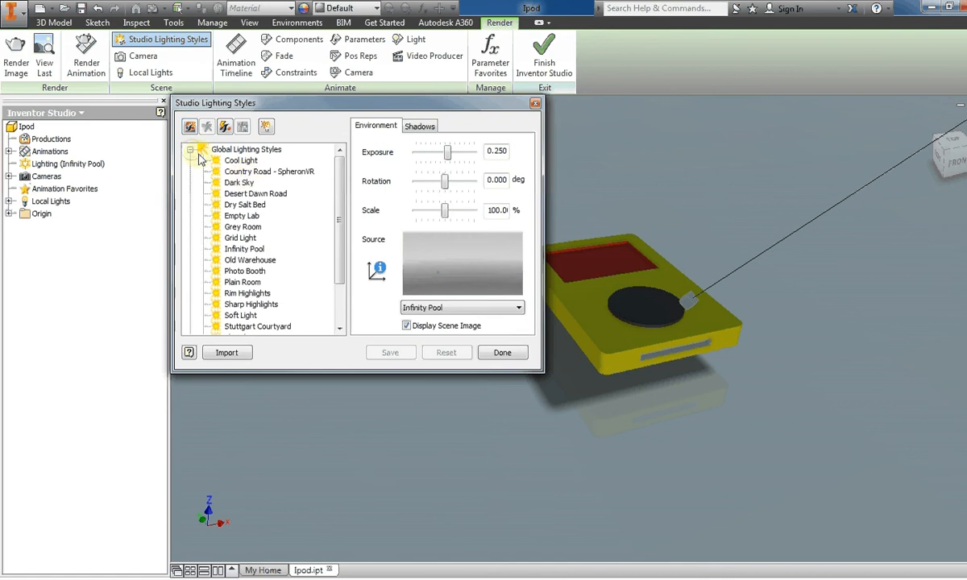
left_click(189, 149)
left_click(458, 308)
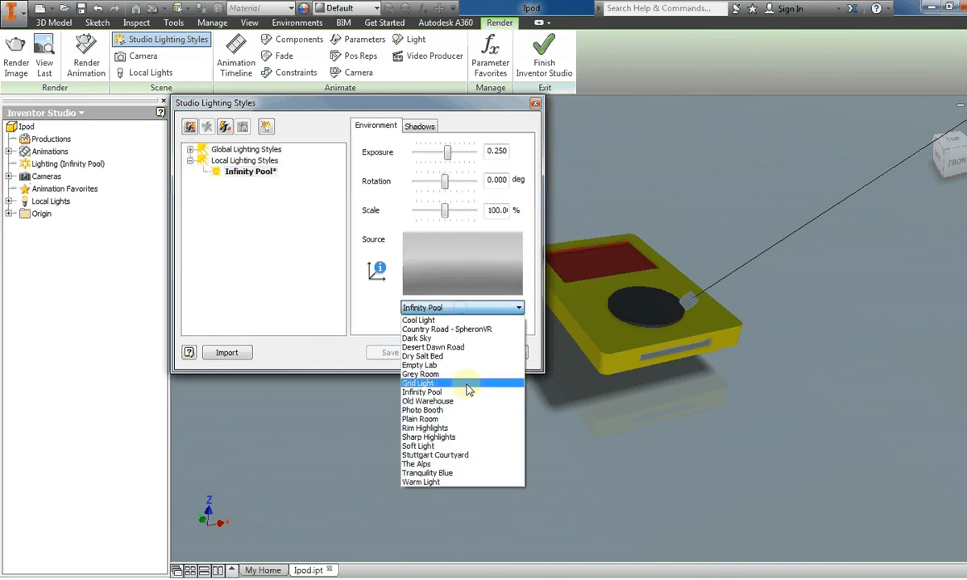
left_click(464, 308)
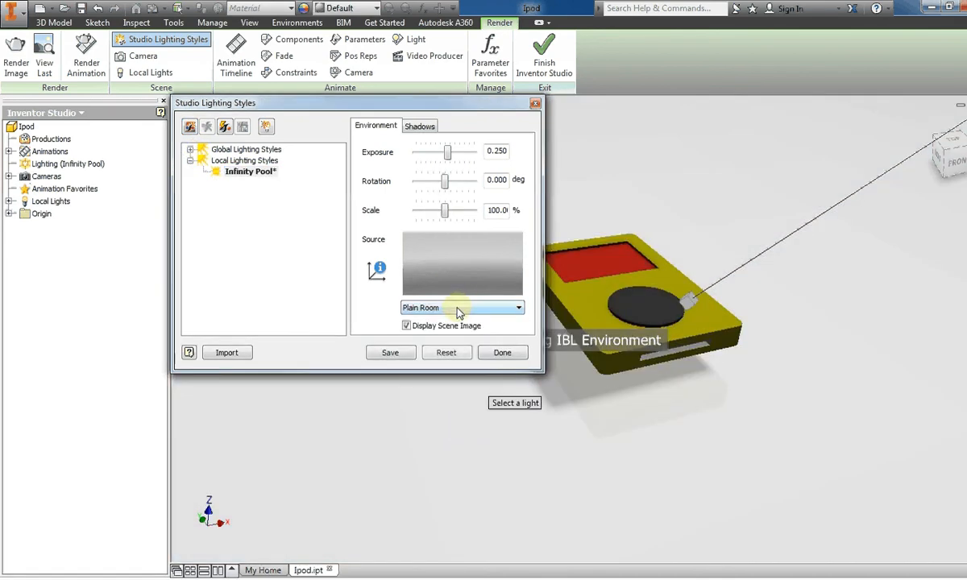
left_click(461, 310)
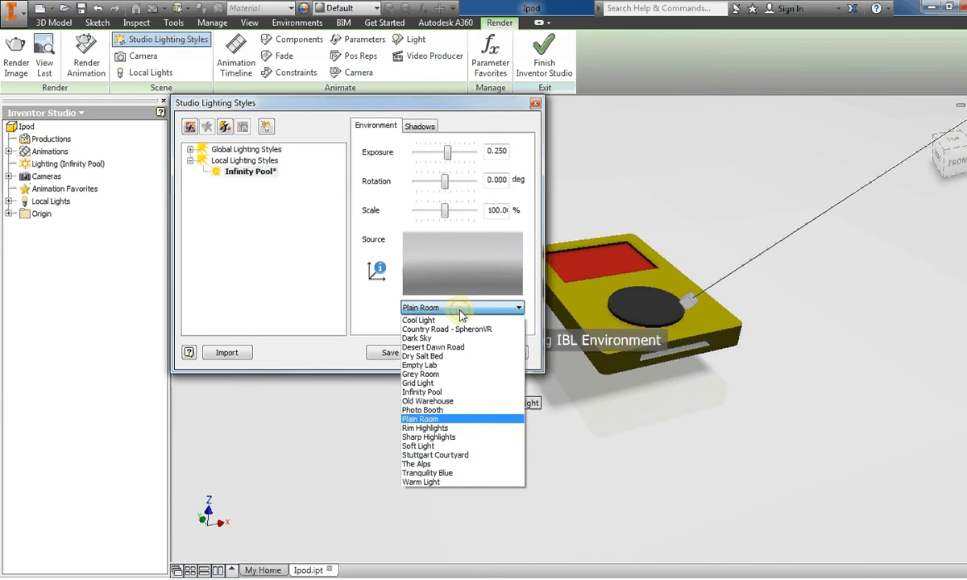
left_click(435, 448)
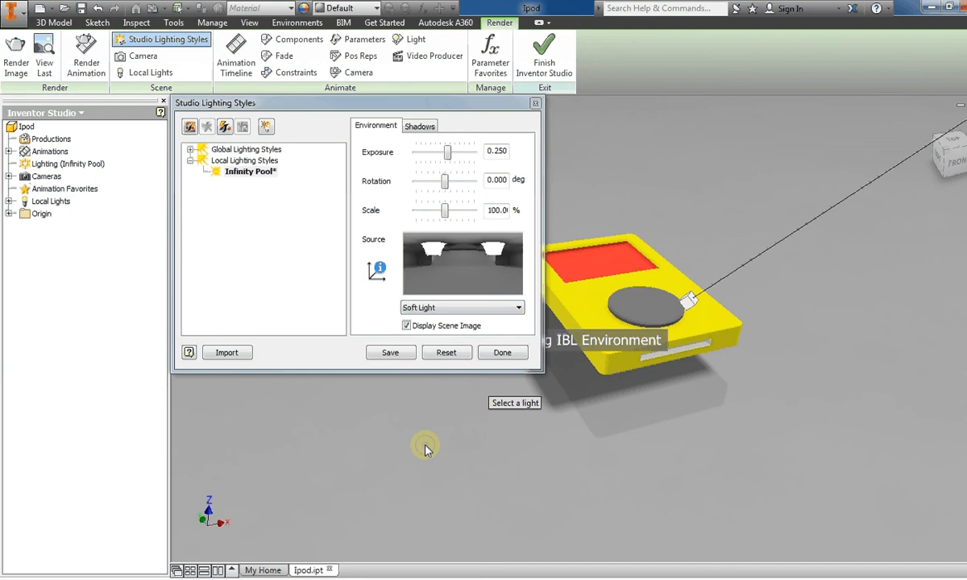
left_click(391, 354)
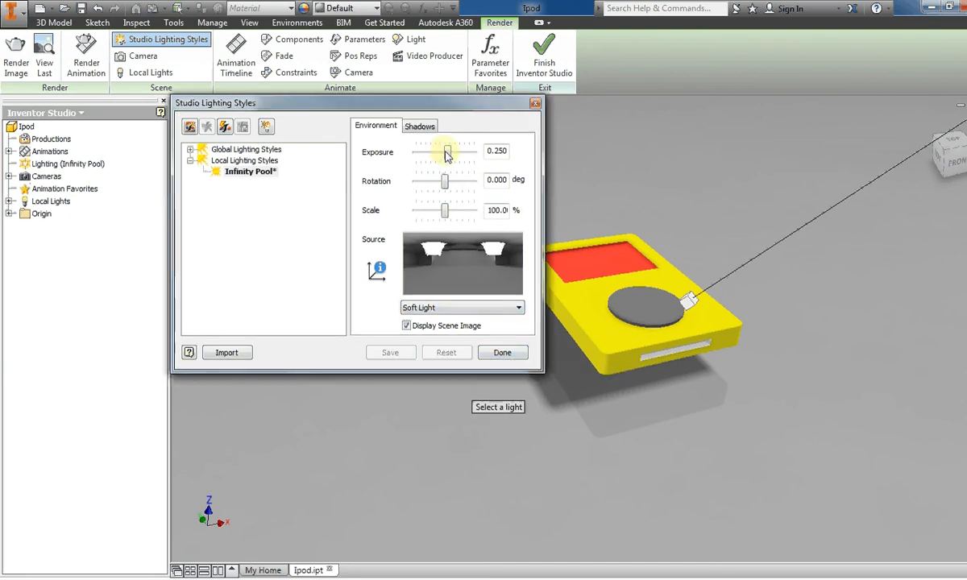
Lower the local Infinity Pool style's exposure to -1.000, save it and finish editing the lighting styles
left_click_drag(447, 155, 434, 162)
left_click(390, 352)
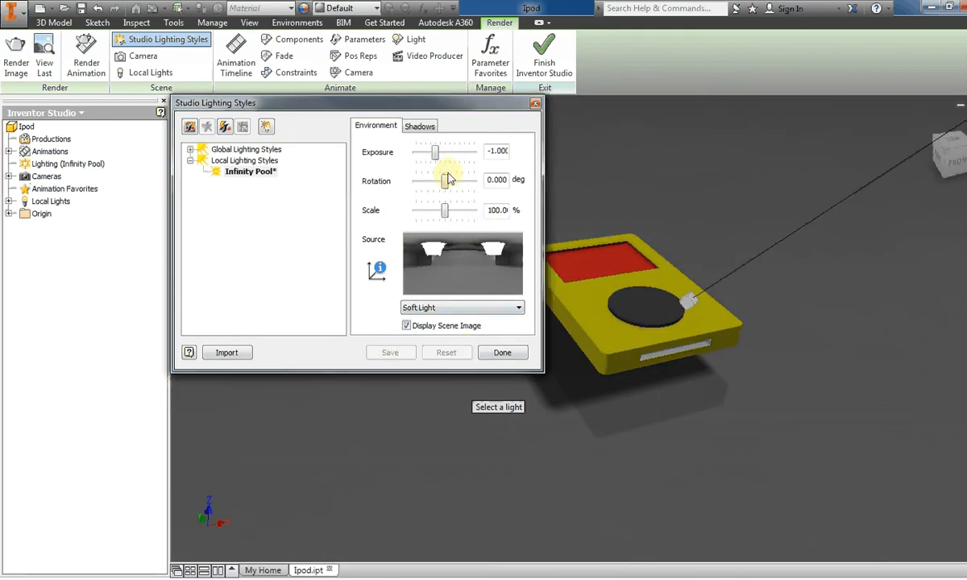
left_click(420, 127)
left_click(502, 352)
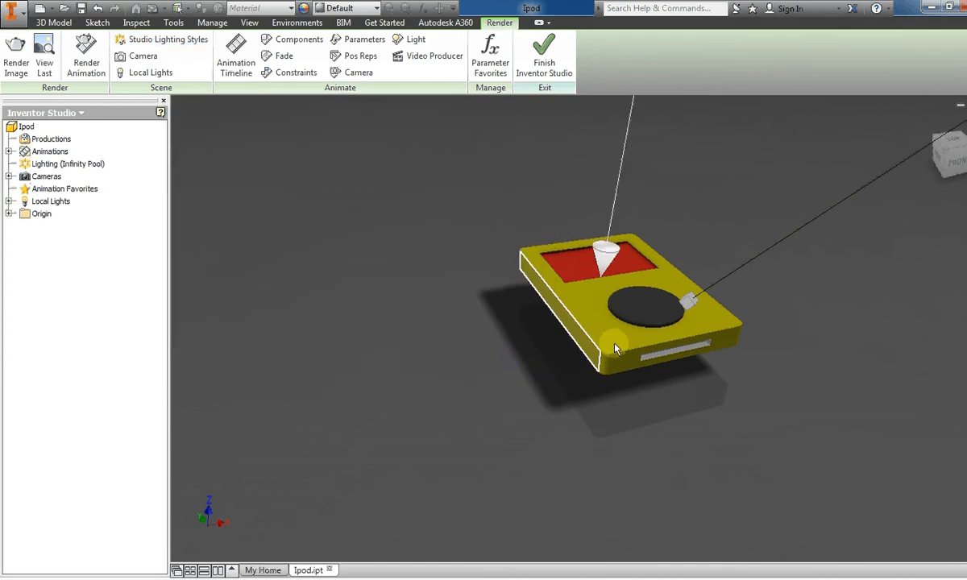
Open Camera1 for editing and link it to the view
scroll(614, 348, "down", 5)
middle_click_drag(713, 336, 669, 336, "shift")
scroll(672, 335, "down", 7)
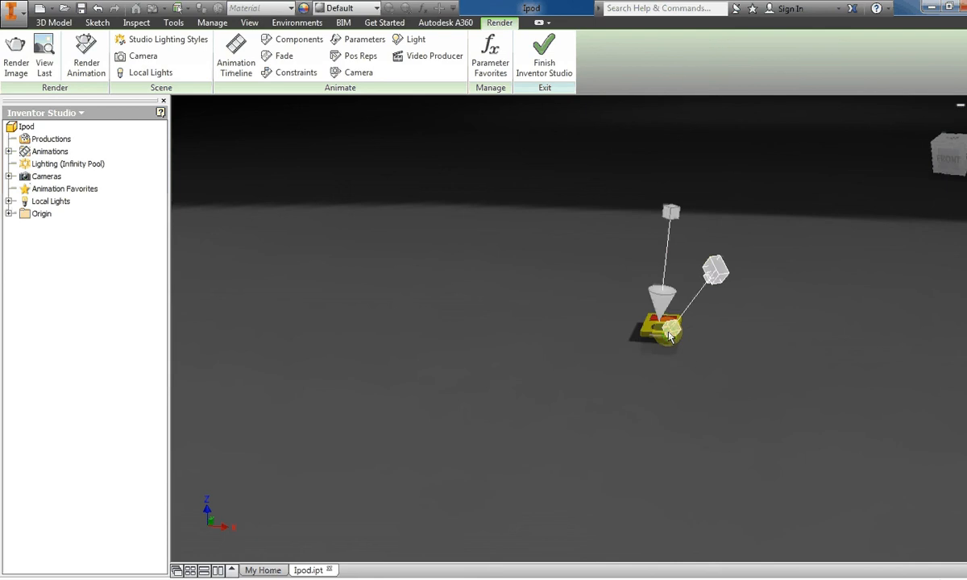
scroll(677, 331, "up", 5)
scroll(605, 369, "up", 3)
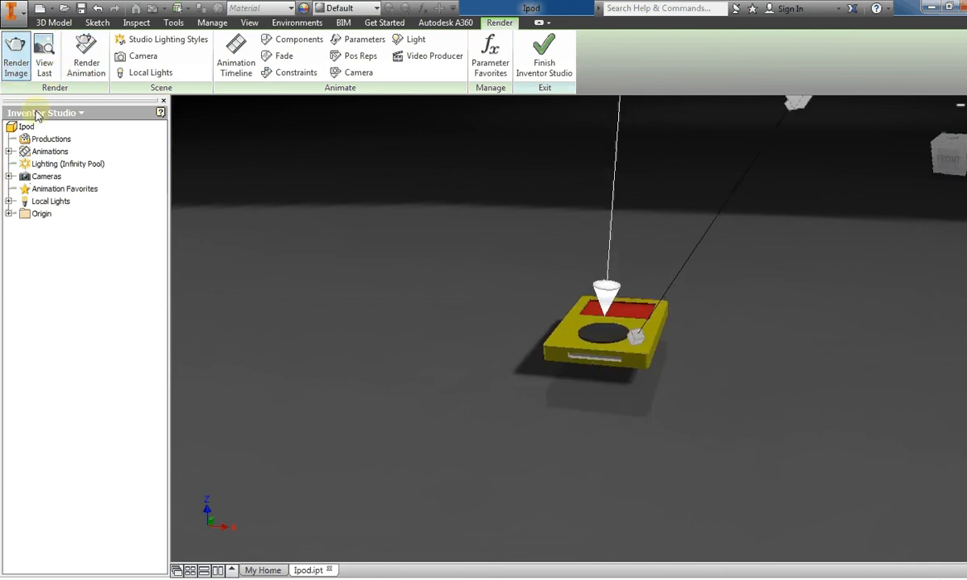
left_click(9, 176)
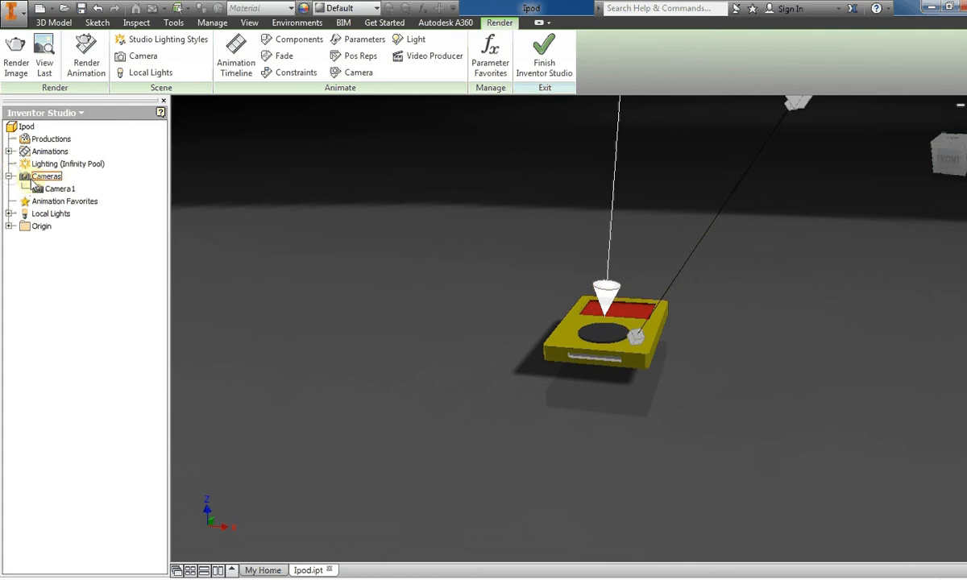
double_click(58, 189)
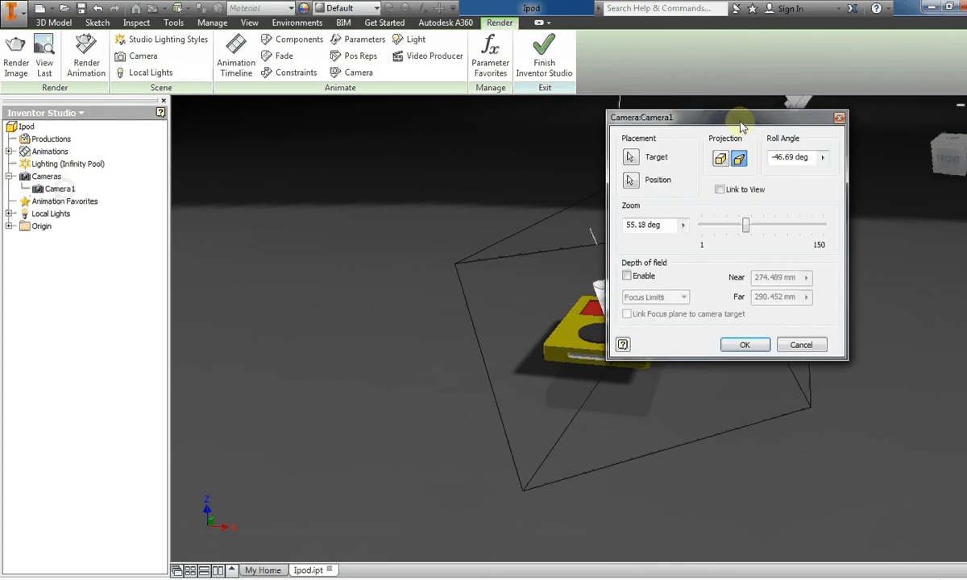
left_click_drag(723, 118, 300, 160)
left_click(299, 231)
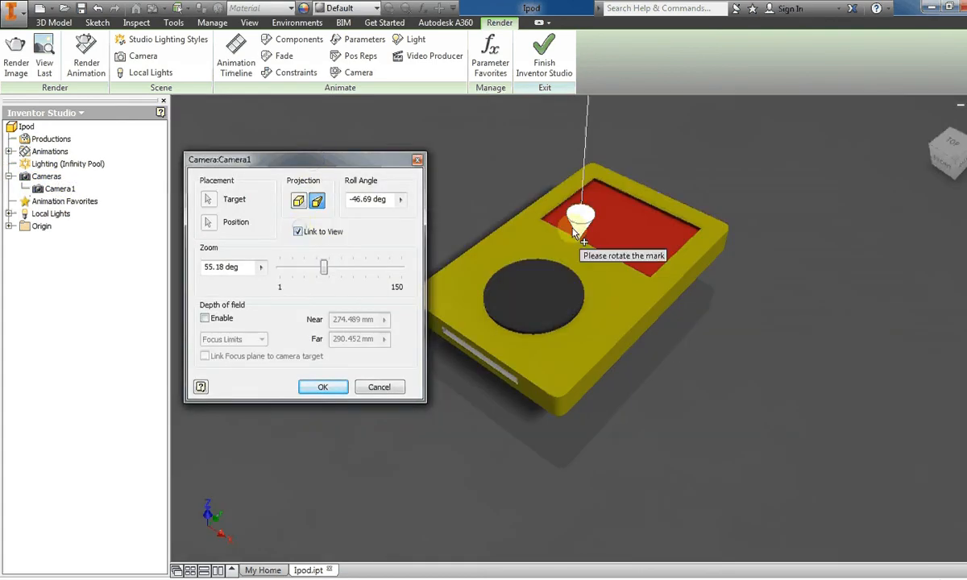
Inspect the iPod through the linked Camera1 at different distances and compare it with the unlinked view
scroll(551, 237, "up", 5)
scroll(562, 249, "down", 4)
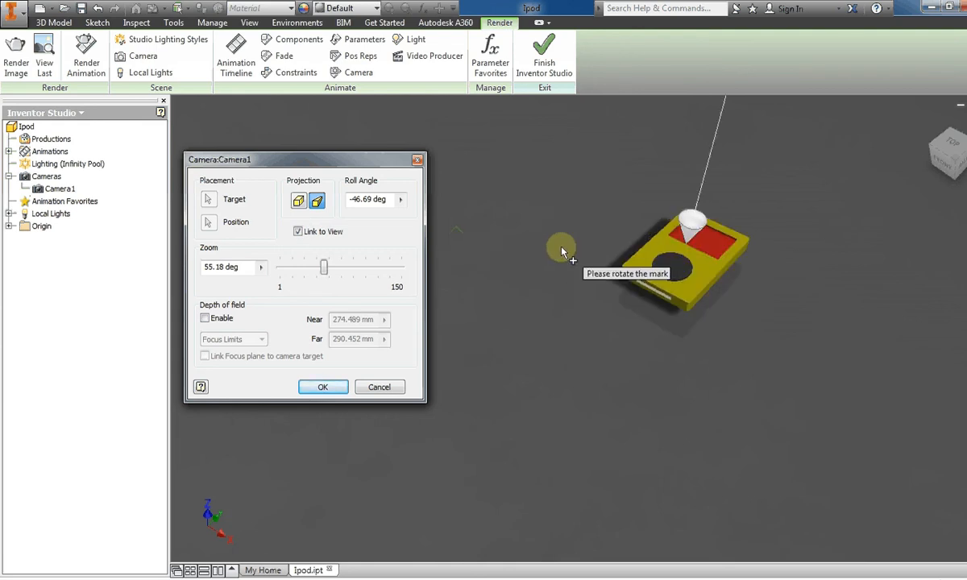
scroll(562, 249, "up", 3)
middle_click_drag(723, 233, 651, 286)
left_click(316, 235)
left_click(316, 236)
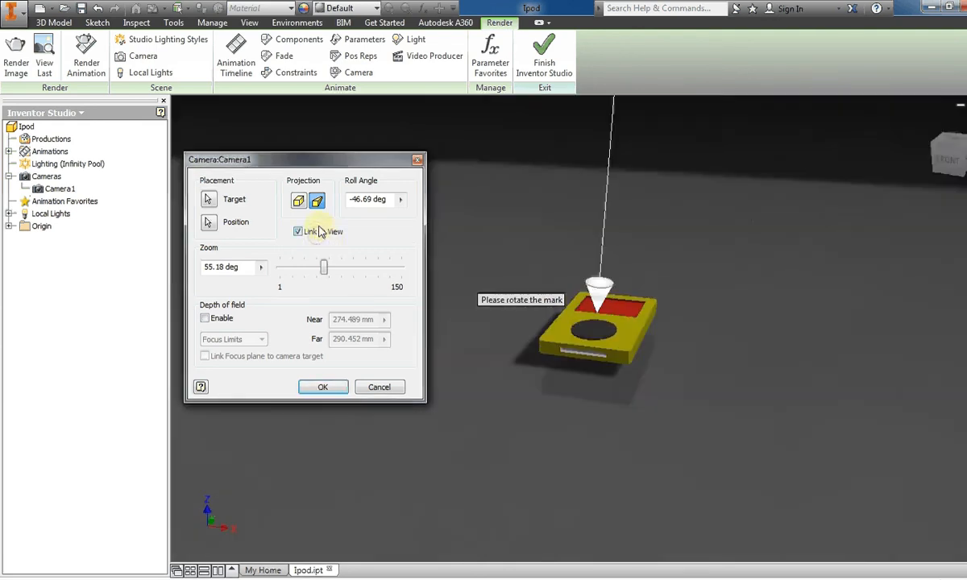
Move Camera1's target point up along Z and in along X toward the iPod, and accept its placement
left_click(666, 345)
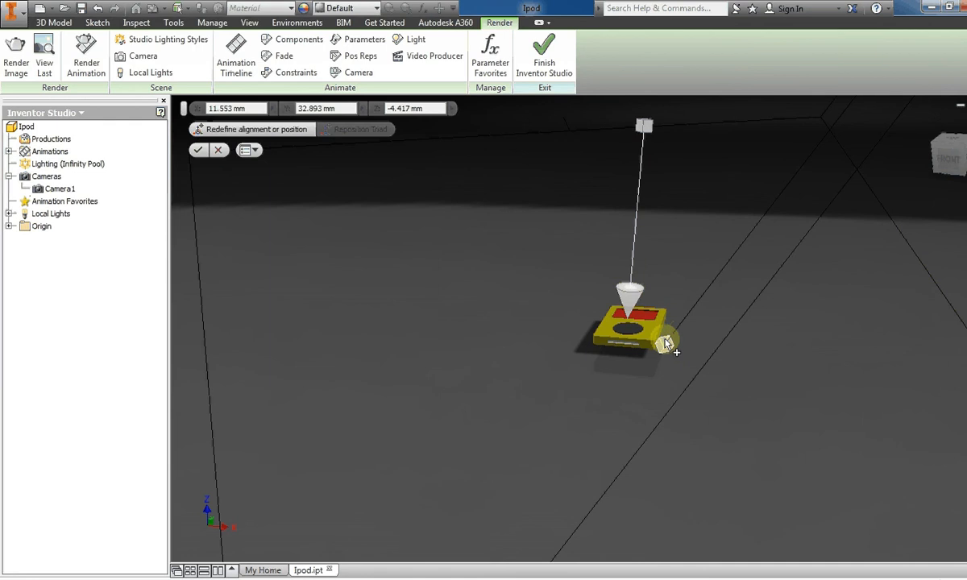
left_click_drag(664, 287, 664, 286)
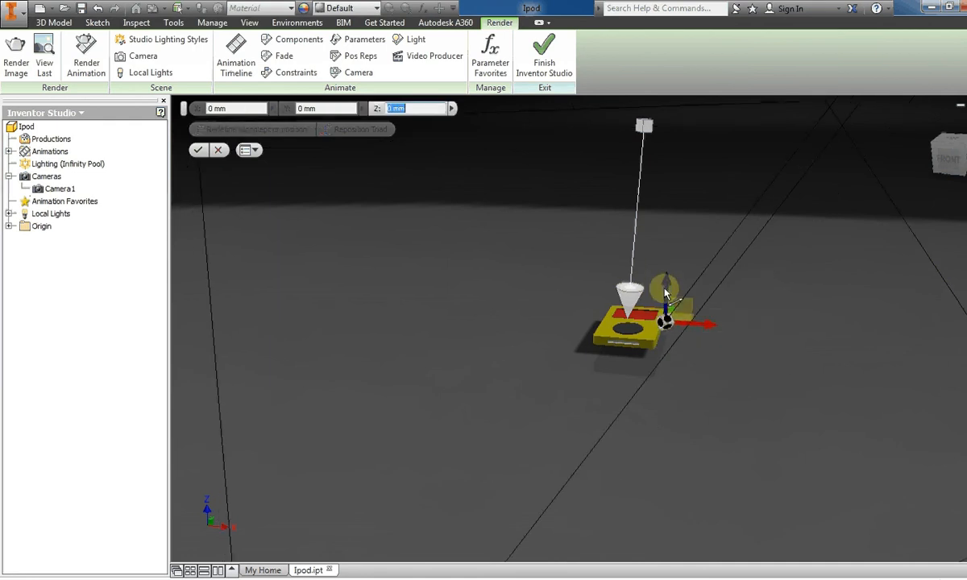
left_click_drag(709, 324, 693, 323)
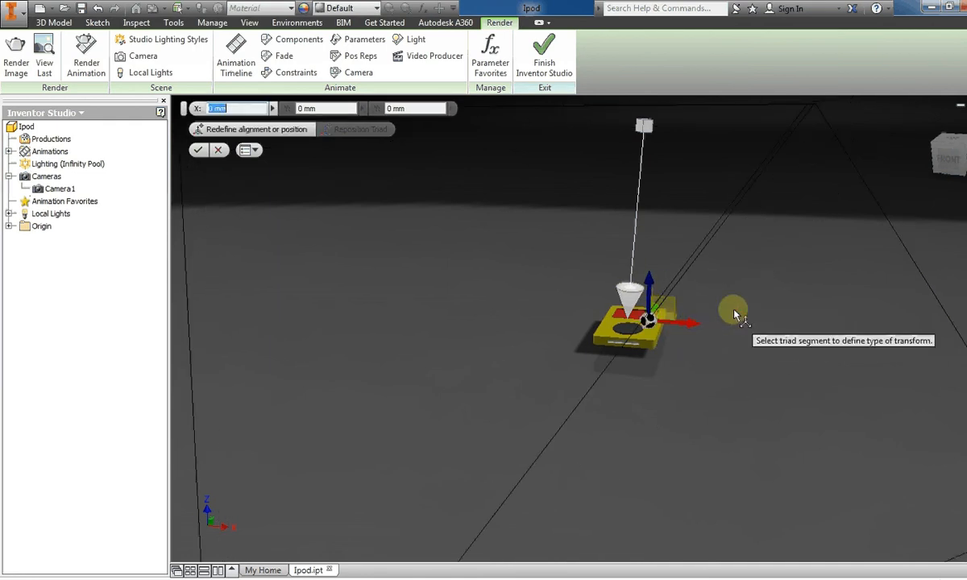
scroll(735, 311, "down", 4)
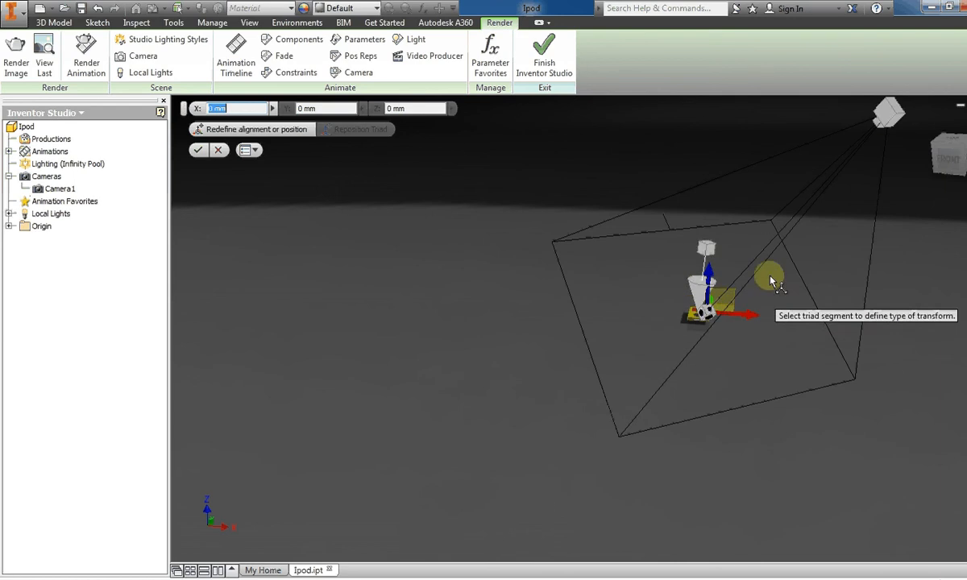
left_click(198, 150)
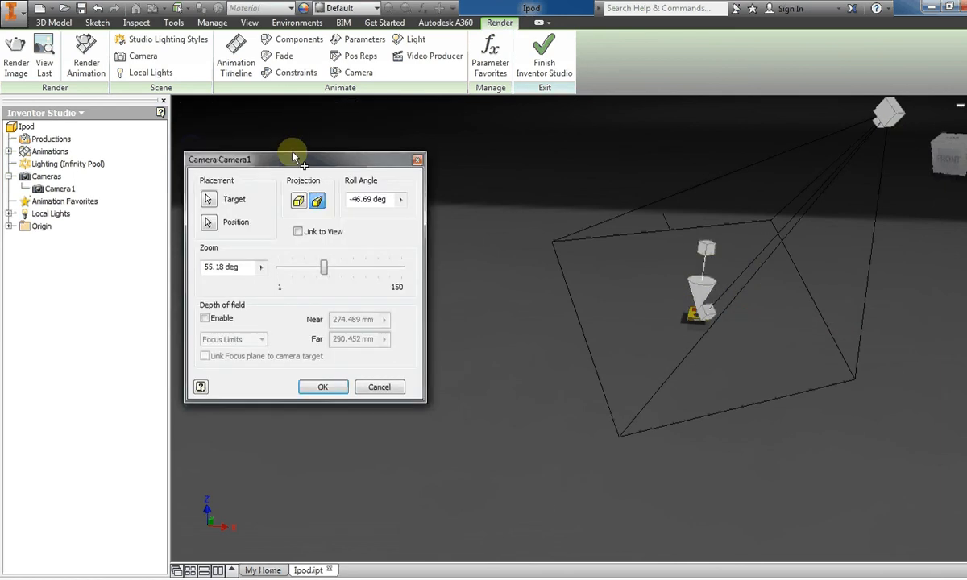
Lower Camera1's position along the Z axis to roughly the height of its target and accept the placement
left_click(892, 119)
middle_click_drag(898, 165, 824, 200)
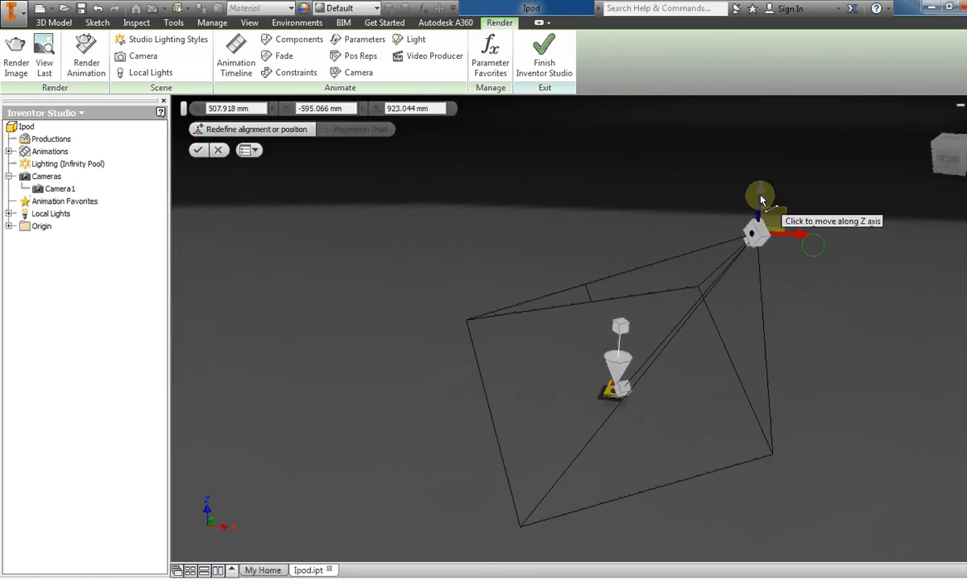
left_click_drag(756, 194, 756, 248)
mouse_move(747, 295)
middle_mouse_down("shift")
mouse_move(723, 254)
mouse_move(697, 258)
mouse_move(764, 264)
mouse_move(744, 276)
middle_mouse_up("shift")
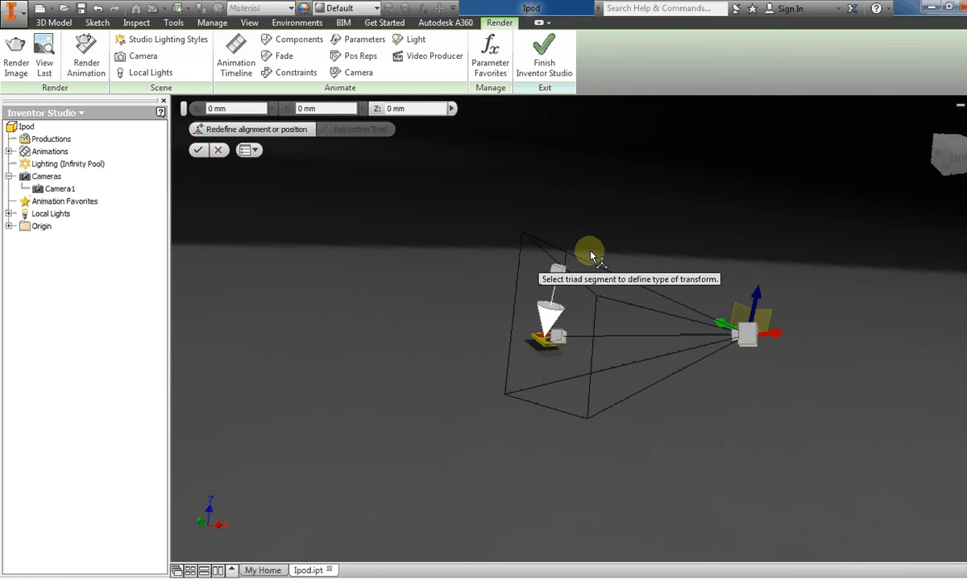
left_click(198, 149)
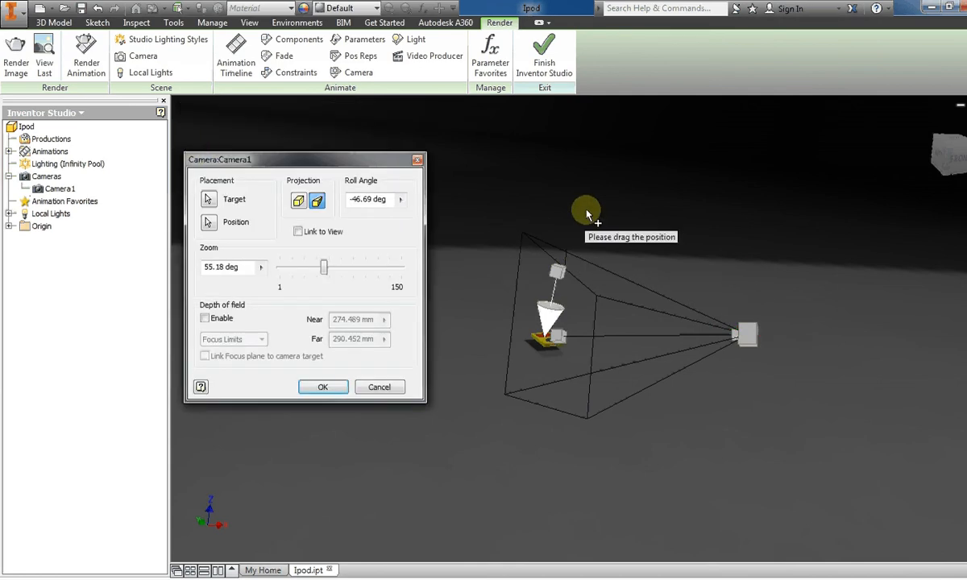
Link Camera1 to the view, aim it at the iPod from a low corner angle, and set its zoom to 16.24 deg
left_click(311, 234)
left_click(311, 234)
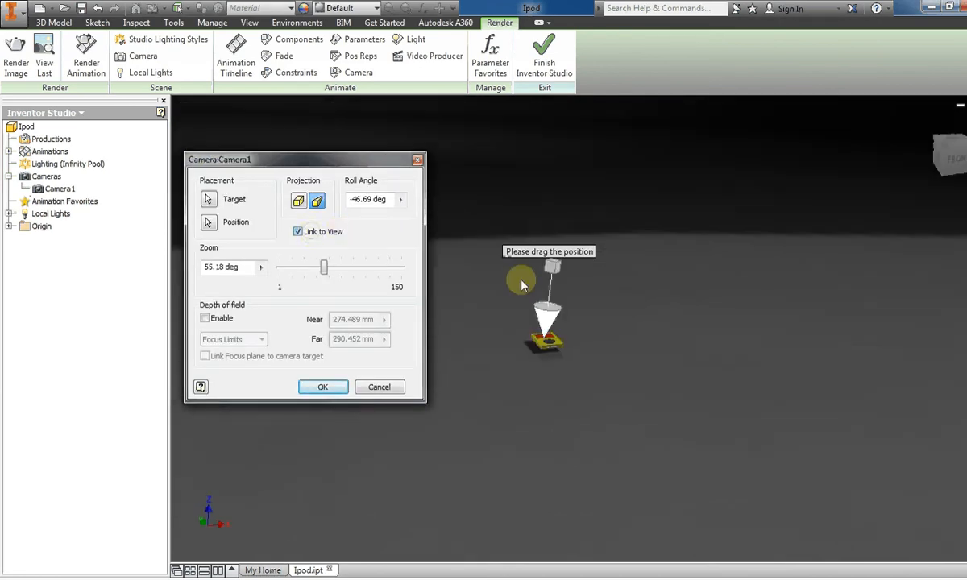
left_click_drag(566, 256, 551, 259)
left_click(298, 232)
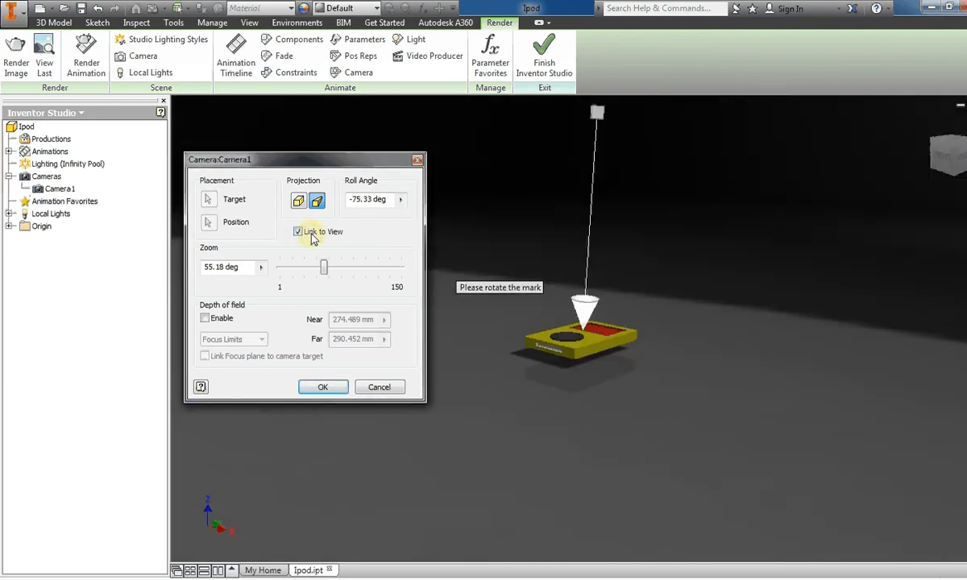
left_click(317, 233)
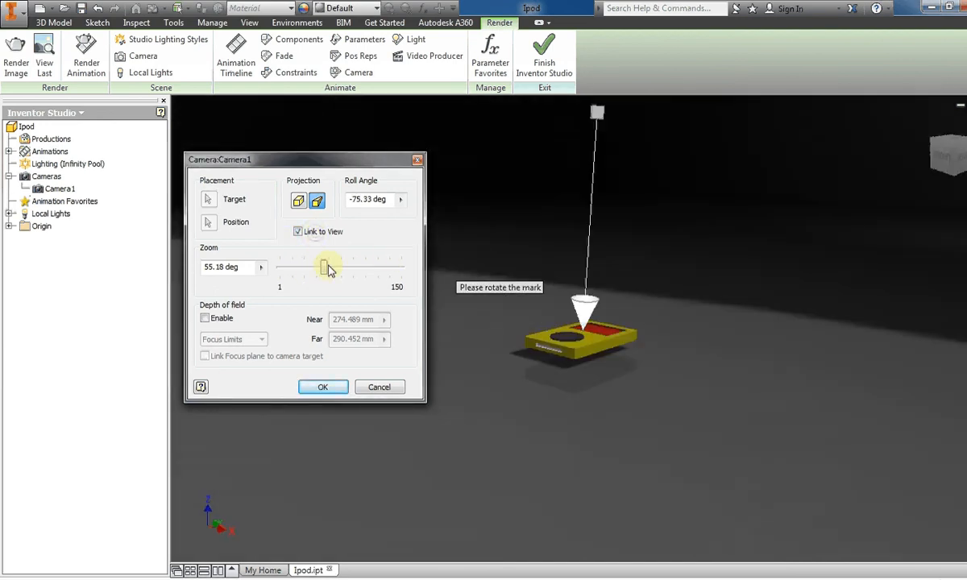
left_click_drag(327, 270, 292, 271)
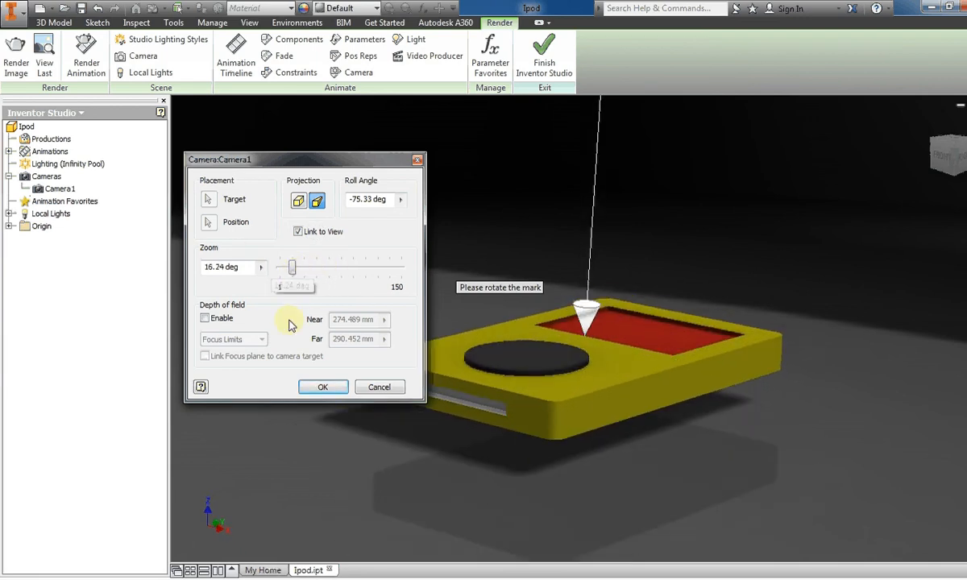
left_click(321, 387)
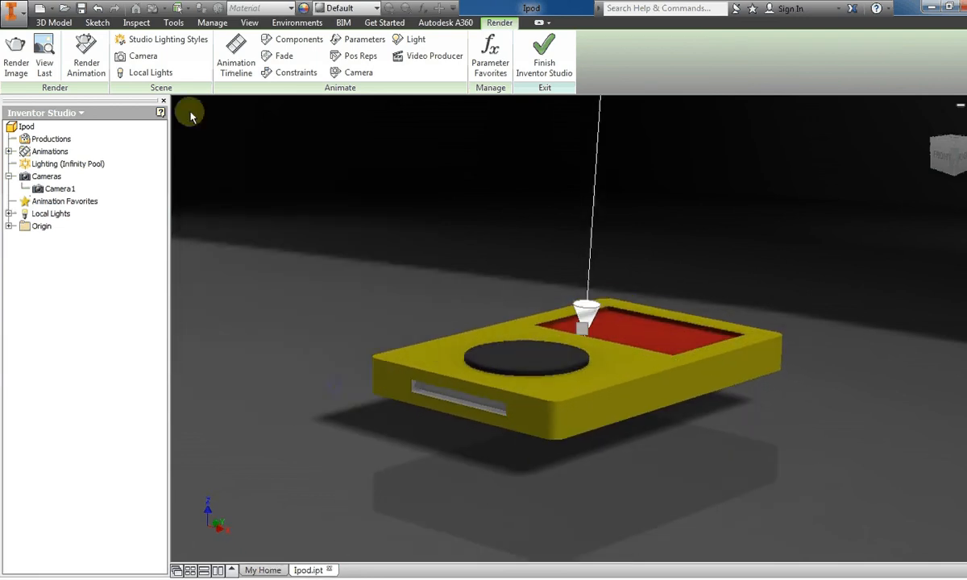
Render the image from Camera1 using the (Current Lighting) lighting style
left_click(17, 62)
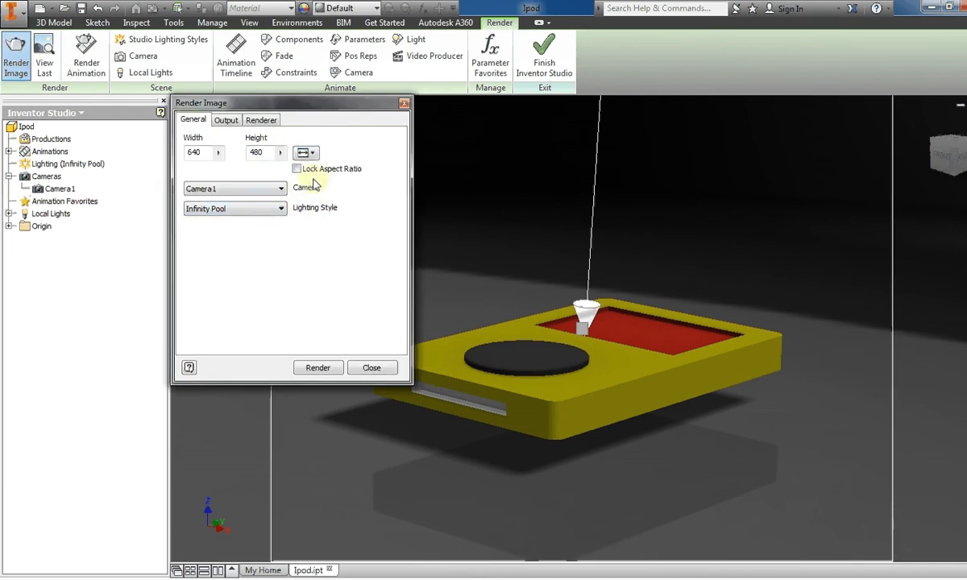
left_click(282, 211)
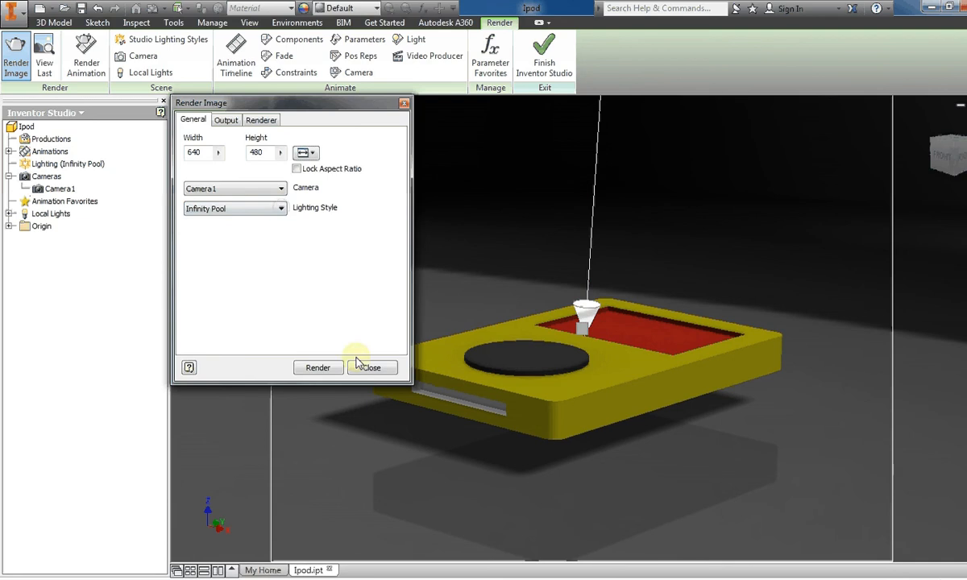
left_click(271, 209)
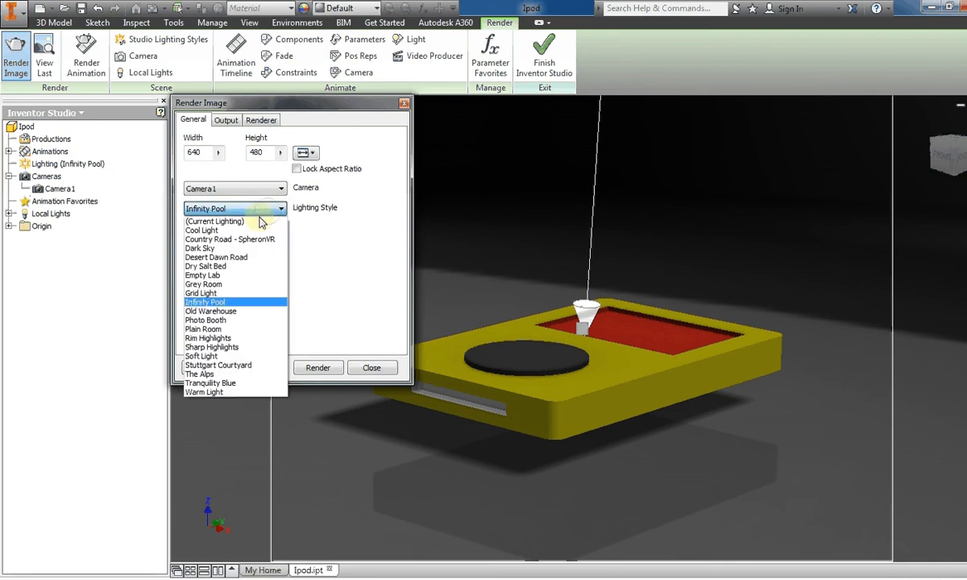
left_click(262, 221)
left_click(316, 369)
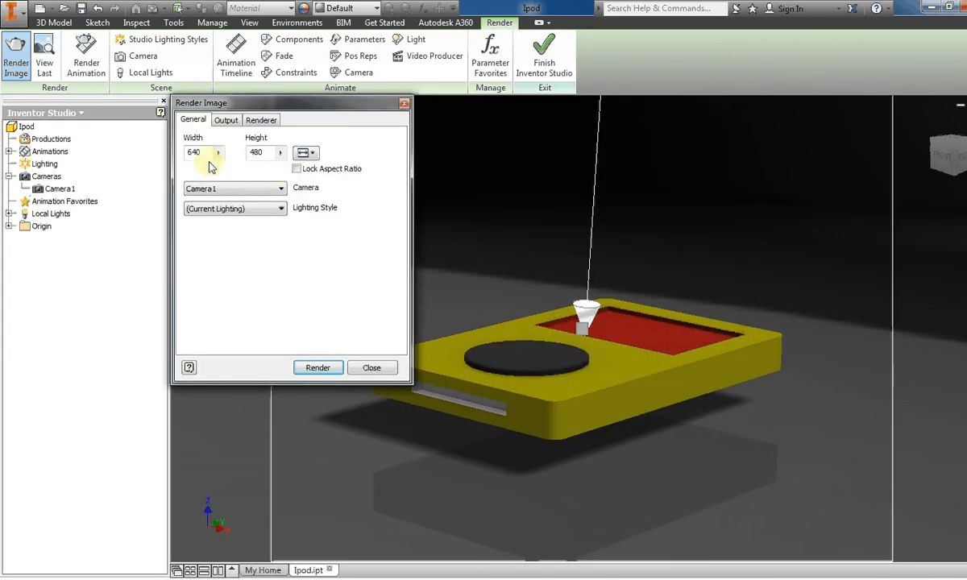
Set the render size to 2000 by 2000 and the lighting and material accuracy mode to High
double_click(196, 152)
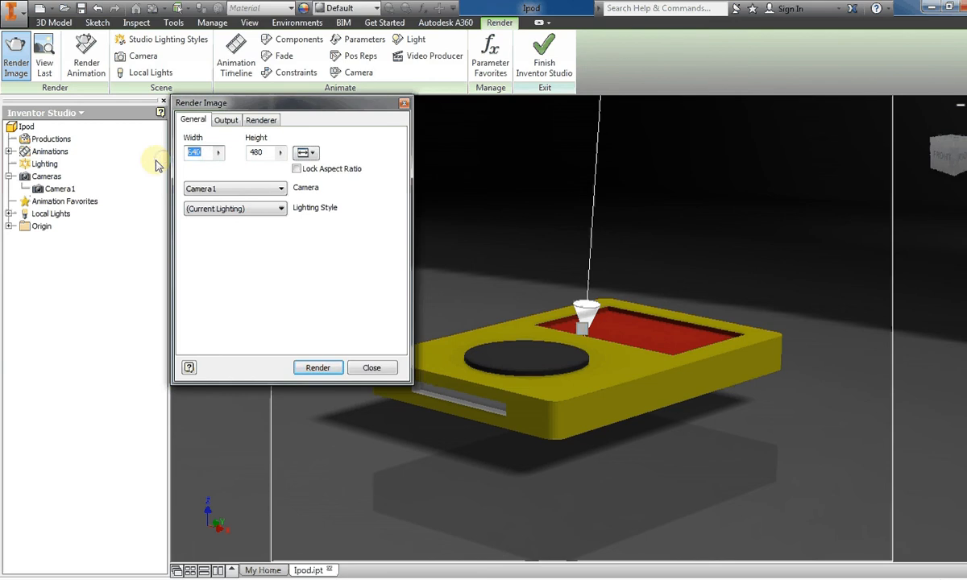
type("2000")
key("Tab")
type("200")
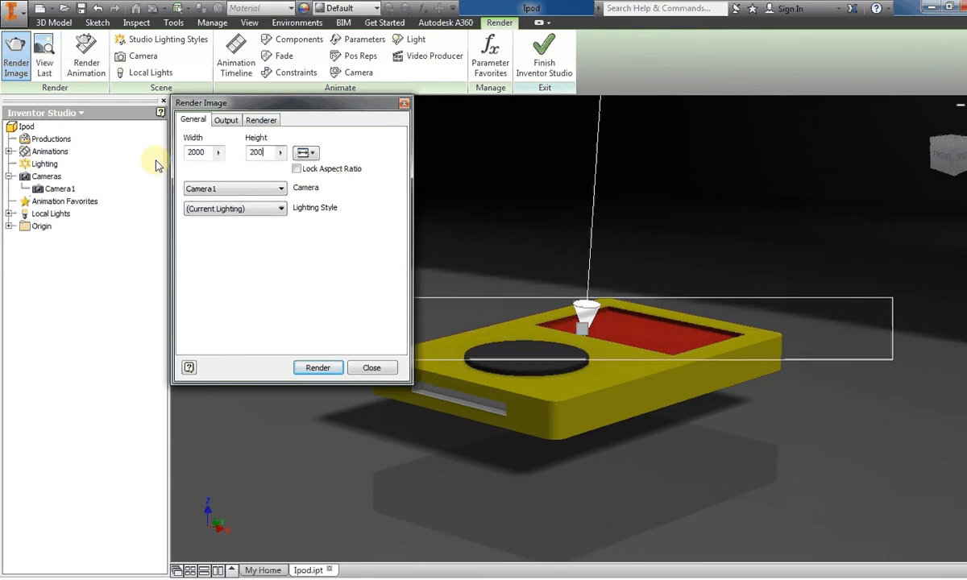
type("0")
left_click(261, 119)
left_click(260, 280)
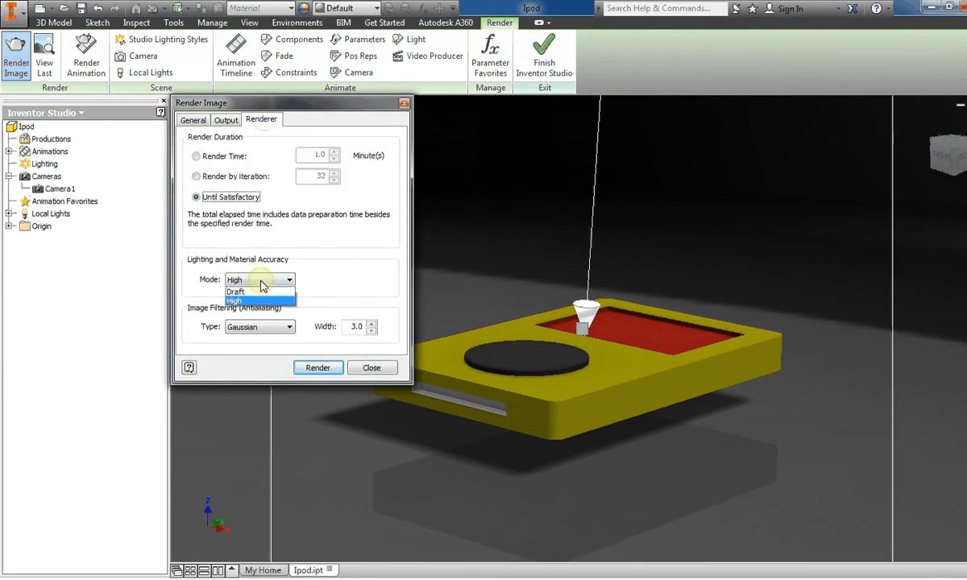
left_click(261, 298)
left_click(194, 120)
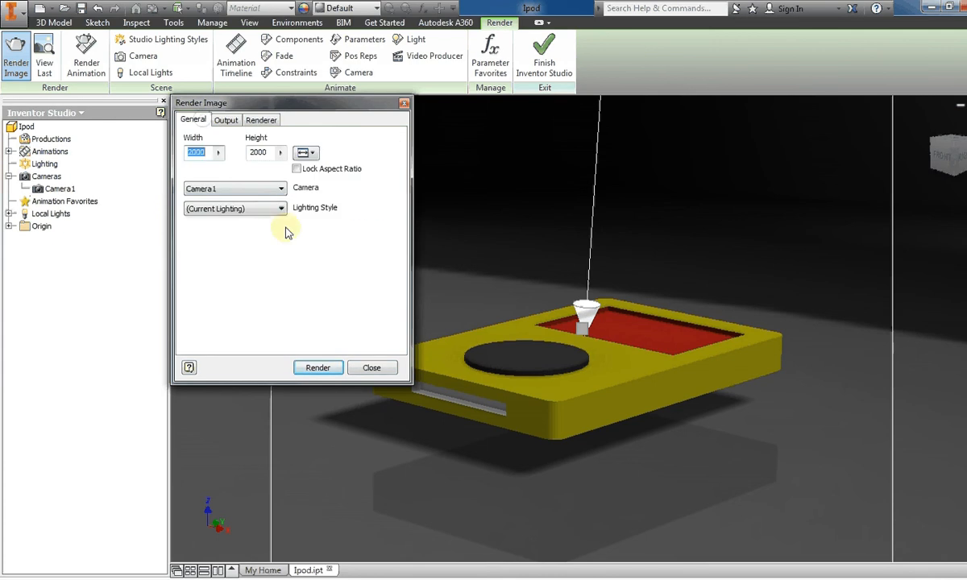
Render the iPod from Camera1 with the current lighting, inspect the enlarged preview around the click wheel and screen, and close the output
left_click(318, 367)
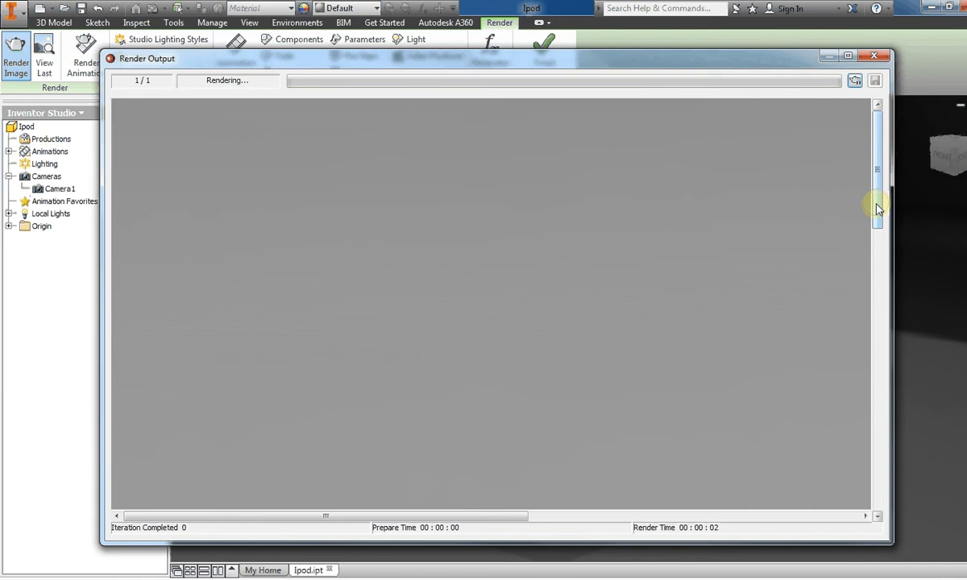
left_click_drag(877, 208, 879, 354)
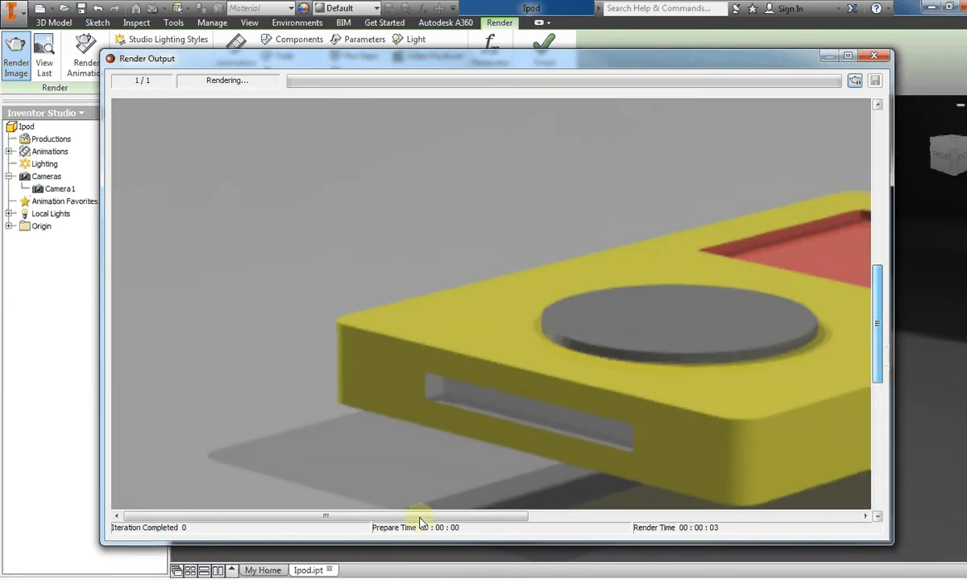
left_click_drag(419, 519, 518, 520)
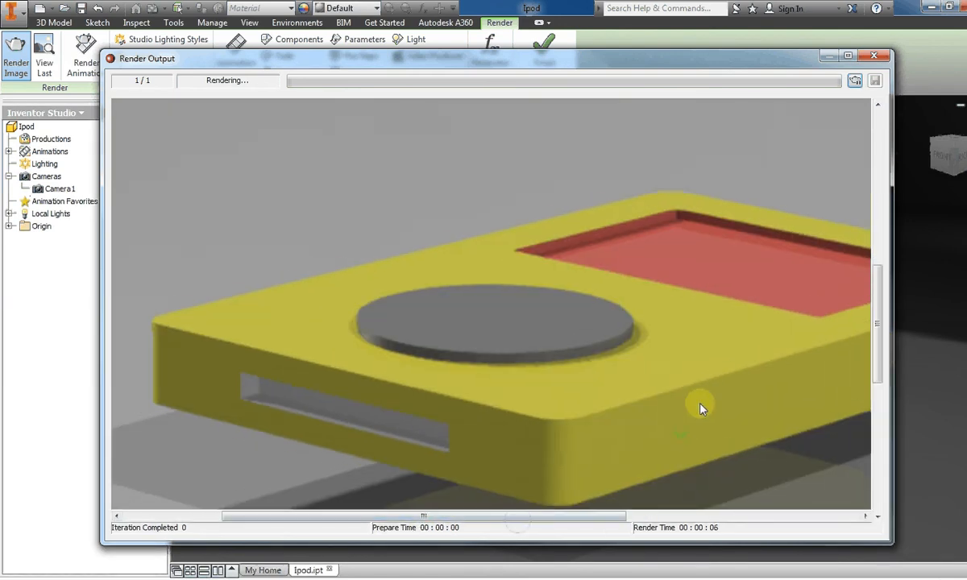
left_click(873, 56)
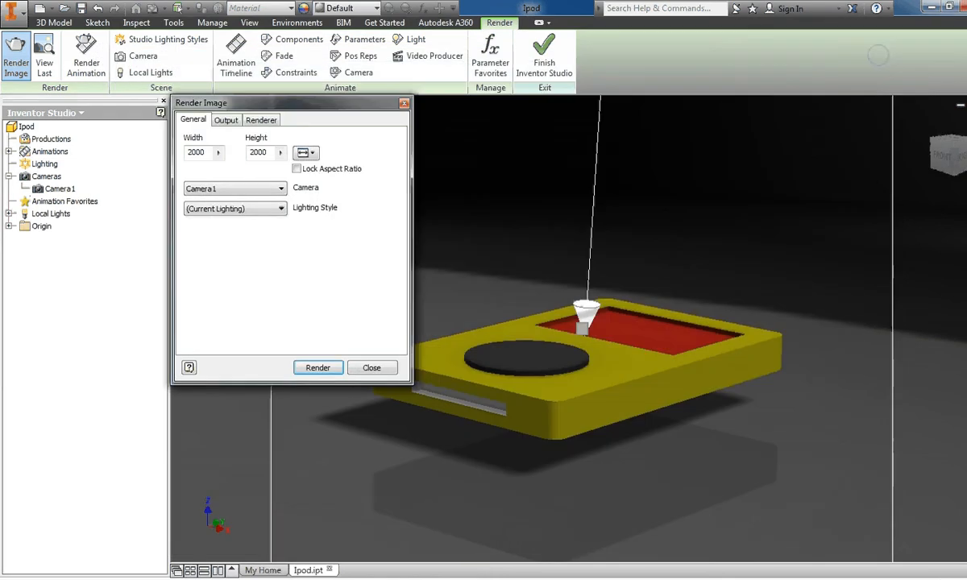